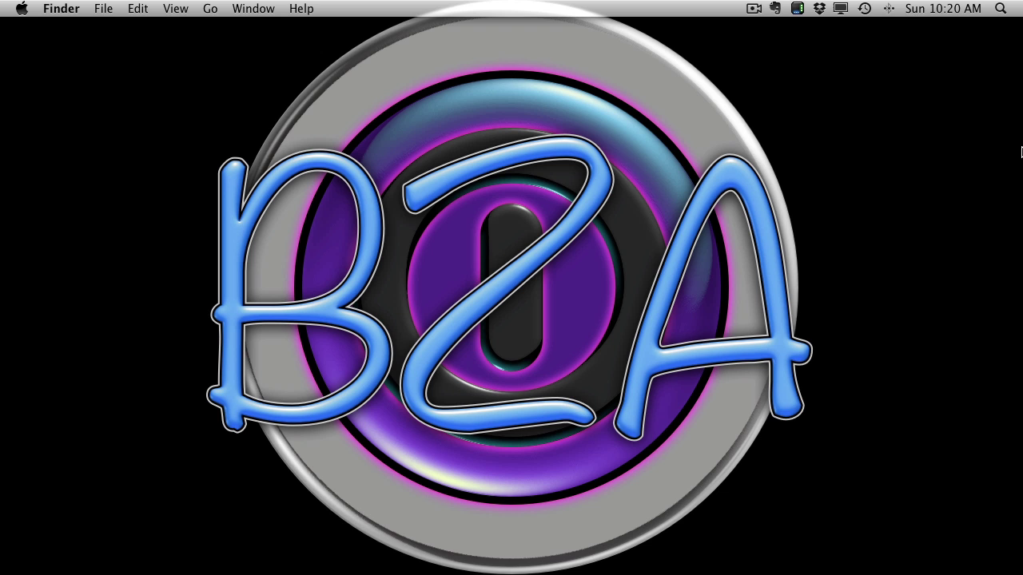
- Switch from Finder to the Unity editor showing the ShurikenExamples _Dustdevil scene
{"action": "key", "text": "super+Tab"}
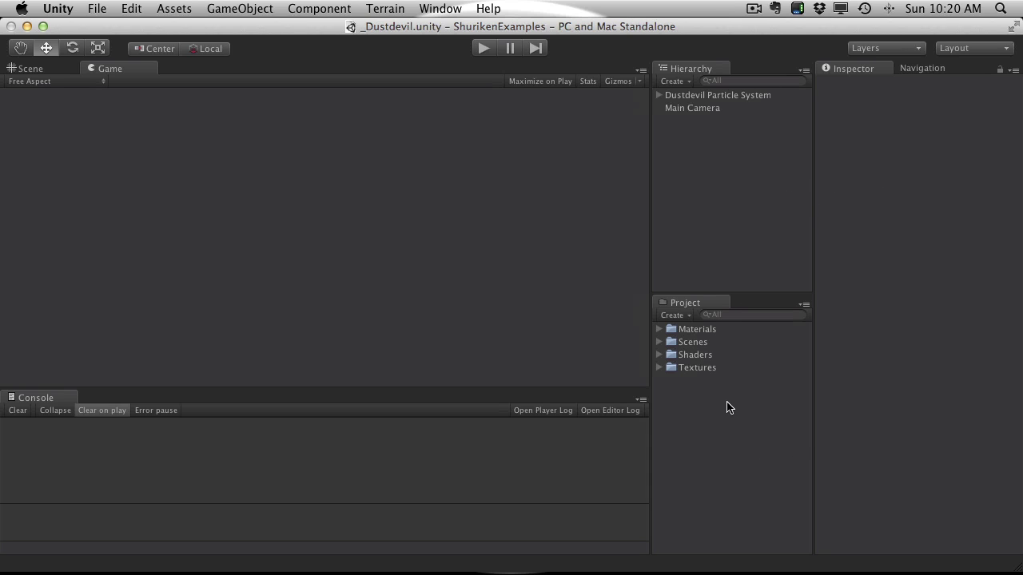
- Select the _Dustdevil scene in the Scenes folder and start play mode
{"action": "left_click", "coordinate": [659, 342]}
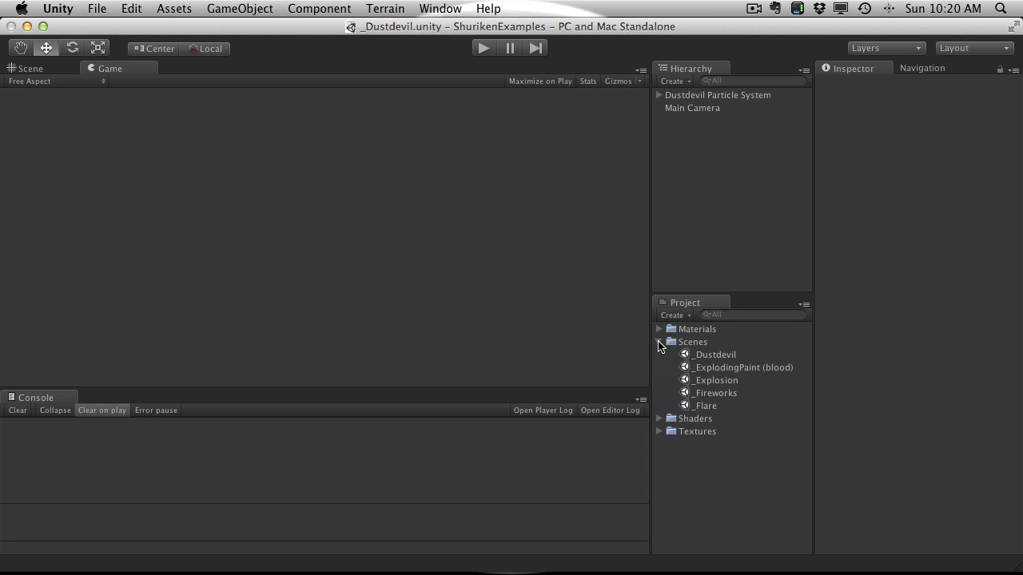
{"action": "left_click", "coordinate": [714, 356]}
{"action": "left_click", "coordinate": [481, 53]}
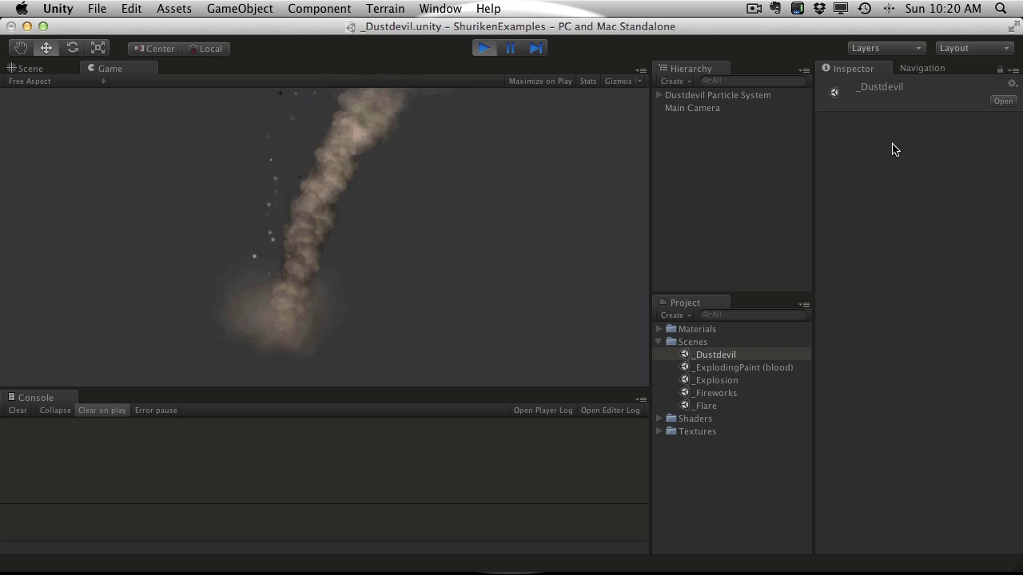
- Expand Dustdevil Particle System and review its Debris, Dustdevil and Ground child systems
{"action": "left_click", "coordinate": [661, 95]}
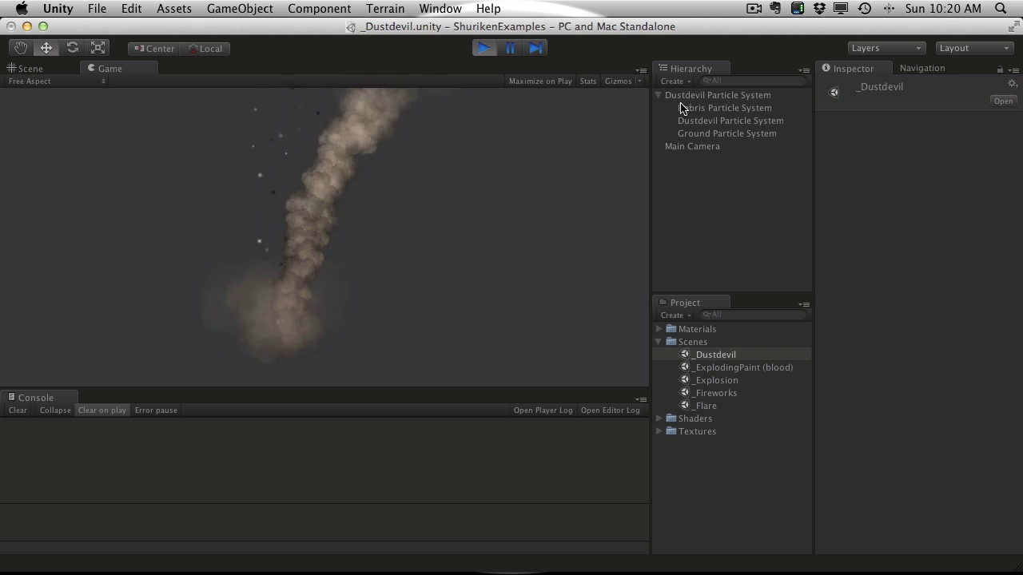
{"action": "left_click", "coordinate": [714, 134]}
{"action": "left_click", "coordinate": [717, 120]}
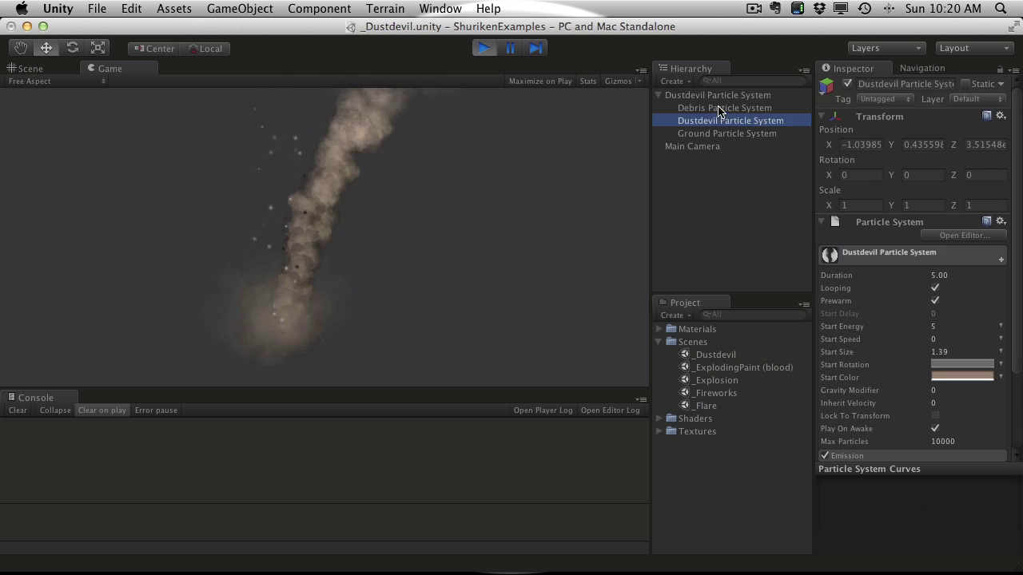
{"action": "left_click", "coordinate": [720, 107]}
{"action": "left_click", "coordinate": [731, 120]}
{"action": "left_click", "coordinate": [737, 134]}
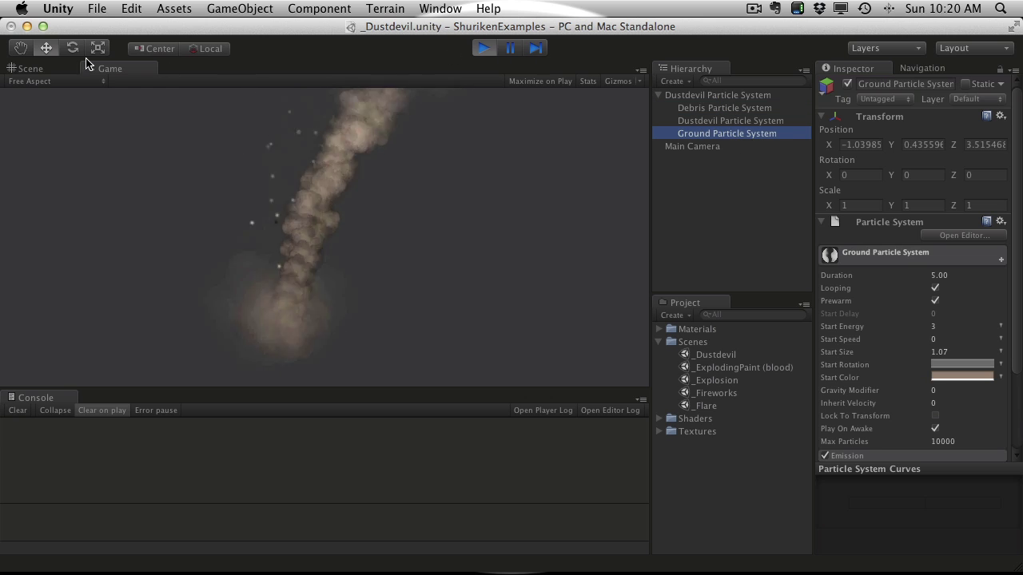
- In the Scene view, orbit to the front and check the parent system's X rotation
{"action": "left_click", "coordinate": [32, 69]}
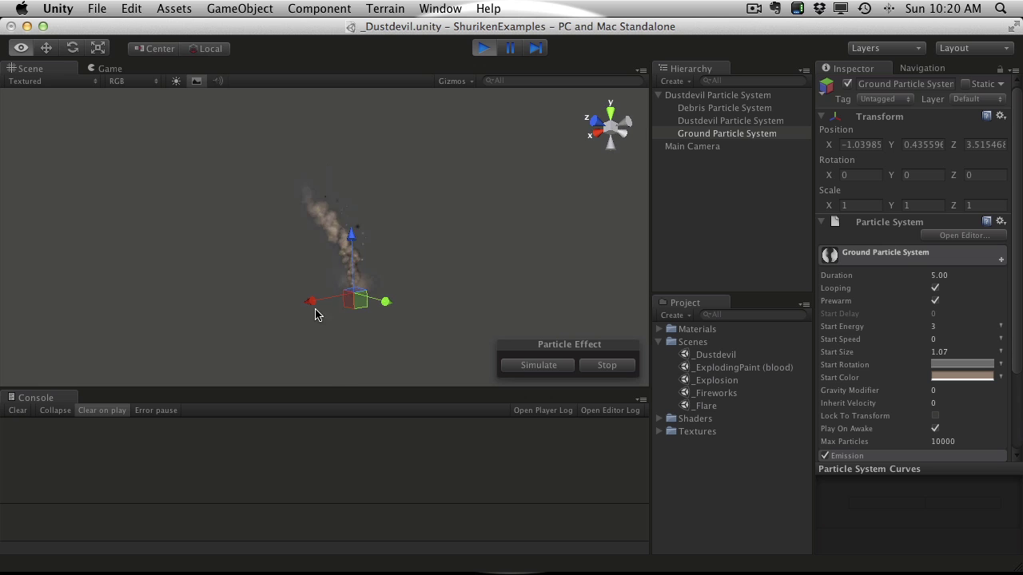
{"action": "left_click_drag", "start_coordinate": [445, 293], "coordinate": [409, 389], "text": "alt"}
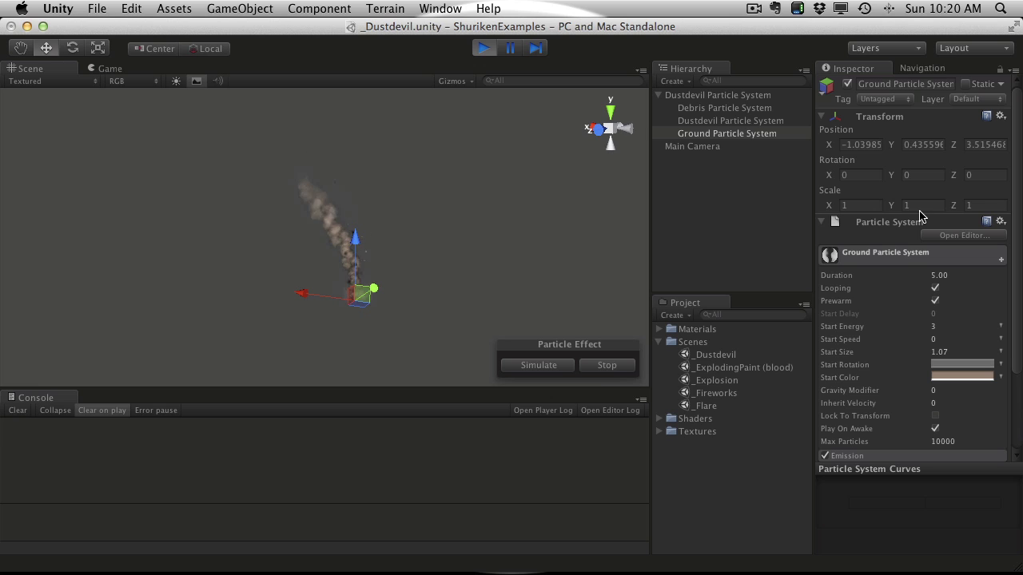
{"action": "left_click", "coordinate": [709, 97]}
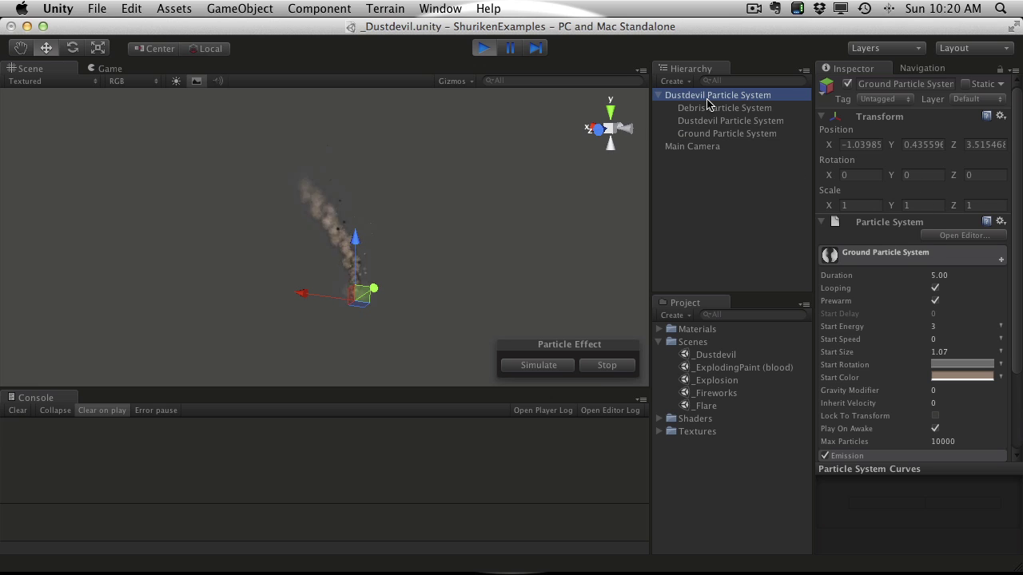
{"action": "left_click", "coordinate": [851, 175]}
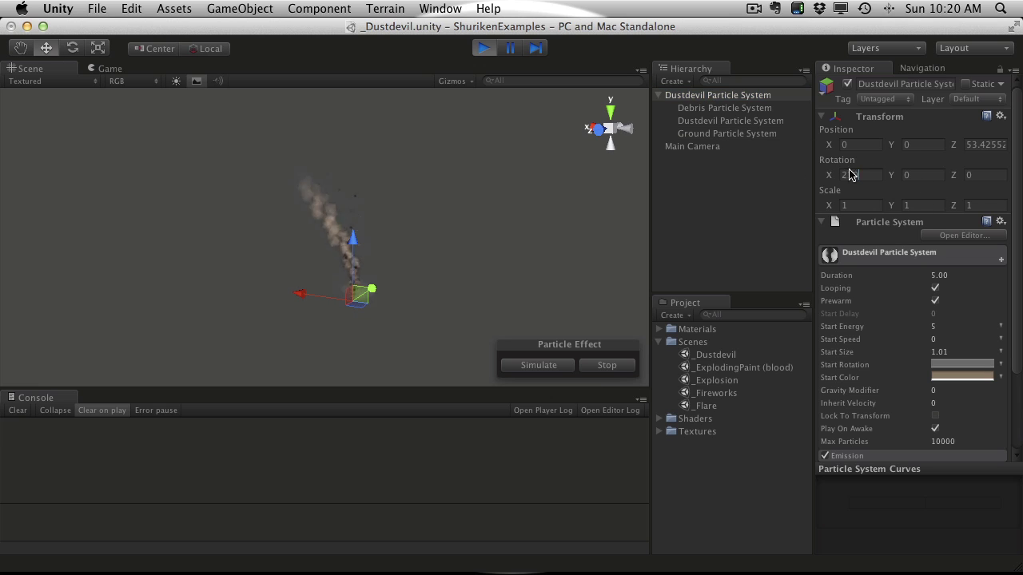
- Collapse the dust devil's children, orbit around it, return to the Game view and stop playing
{"action": "left_click", "coordinate": [462, 283]}
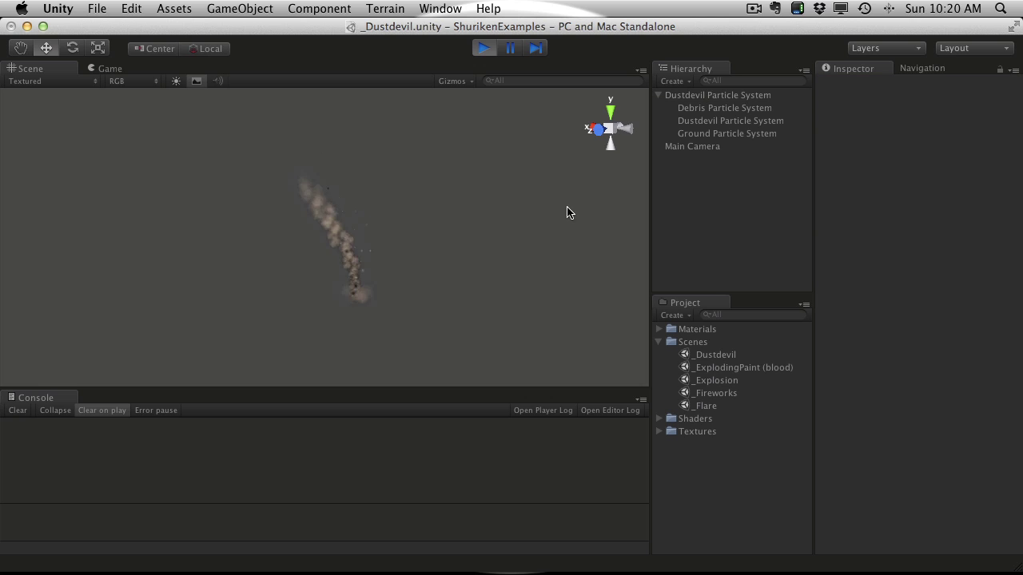
{"action": "left_click", "coordinate": [673, 97]}
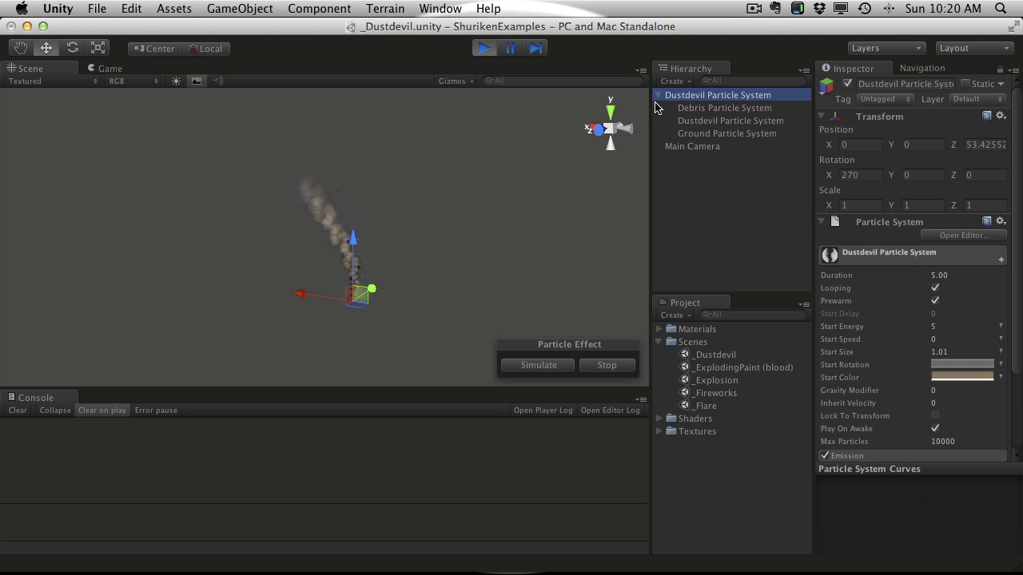
{"action": "left_click", "coordinate": [659, 96]}
{"action": "left_click_drag", "start_coordinate": [383, 291], "coordinate": [367, 292], "text": "alt"}
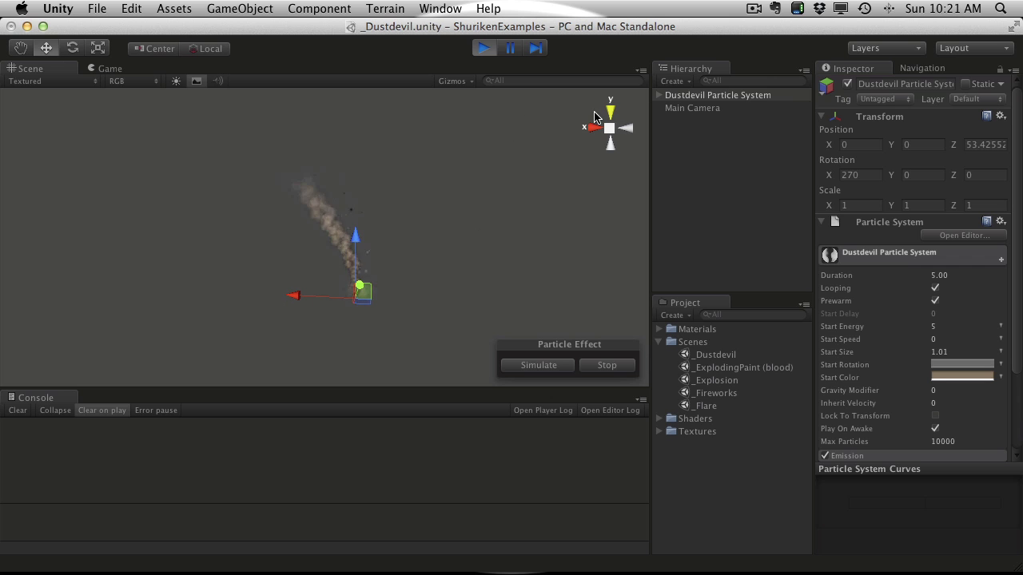
{"action": "left_click", "coordinate": [112, 69]}
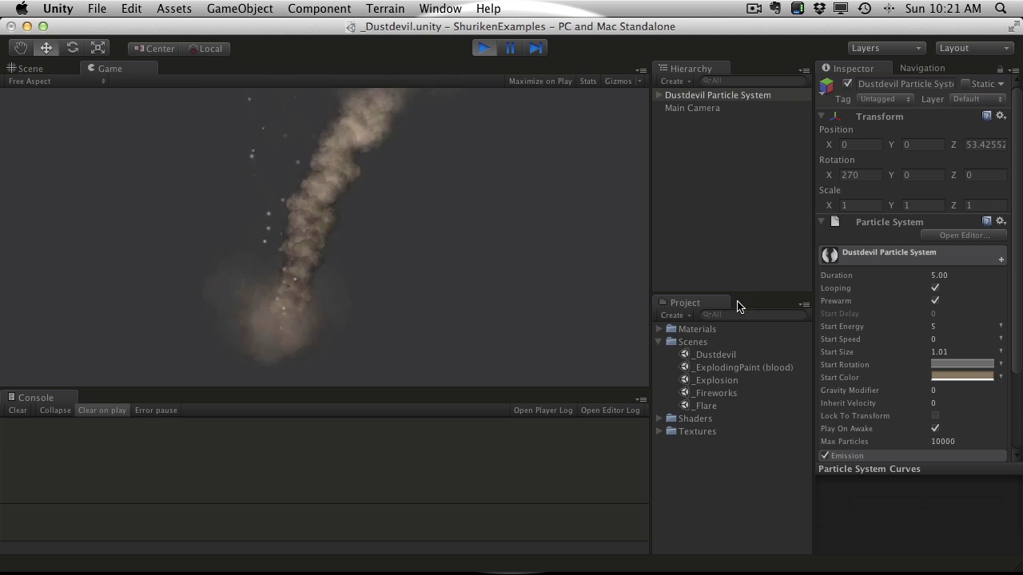
{"action": "left_click", "coordinate": [482, 49]}
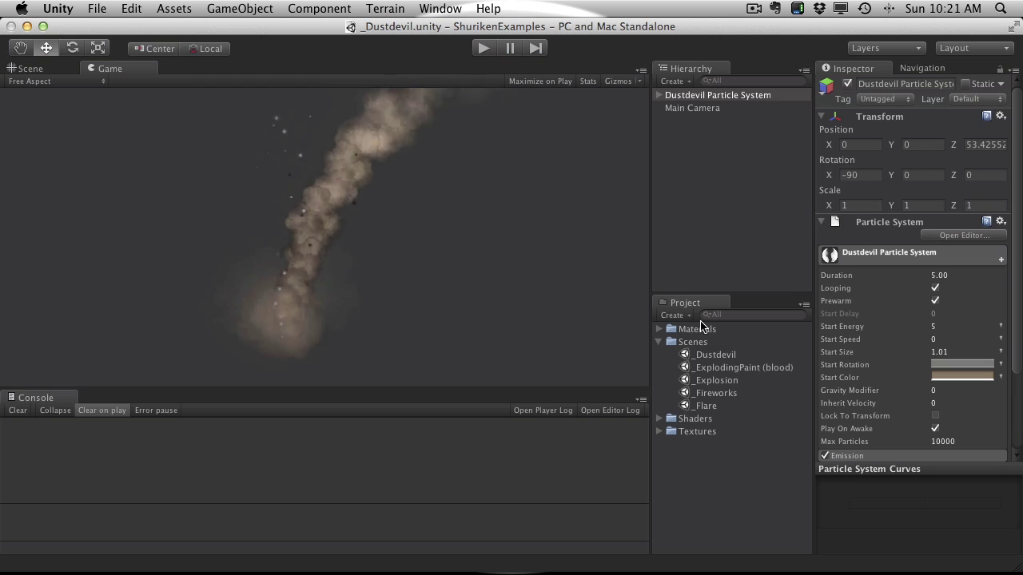
- Open _ExplodingPaint (blood), play it with Stats shown, and restart the playback
{"action": "left_click", "coordinate": [759, 370]}
{"action": "double_click", "coordinate": [759, 370]}
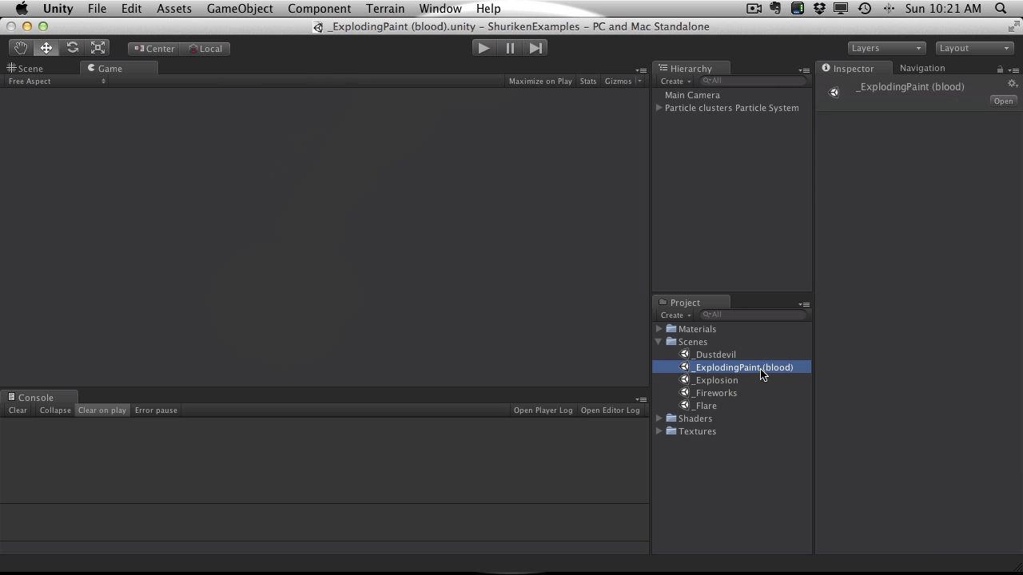
{"action": "left_click", "coordinate": [482, 49]}
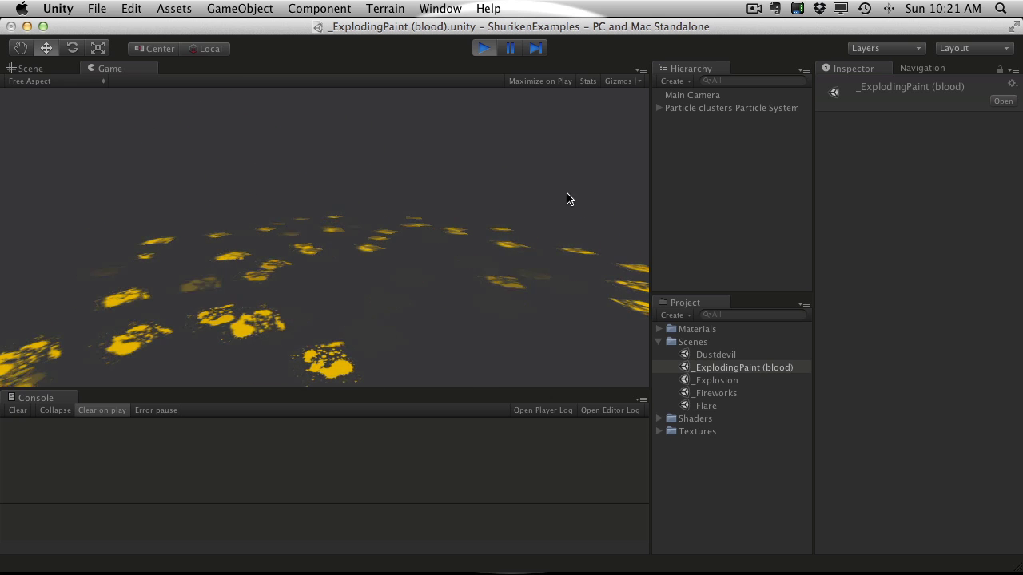
{"action": "left_click", "coordinate": [587, 82]}
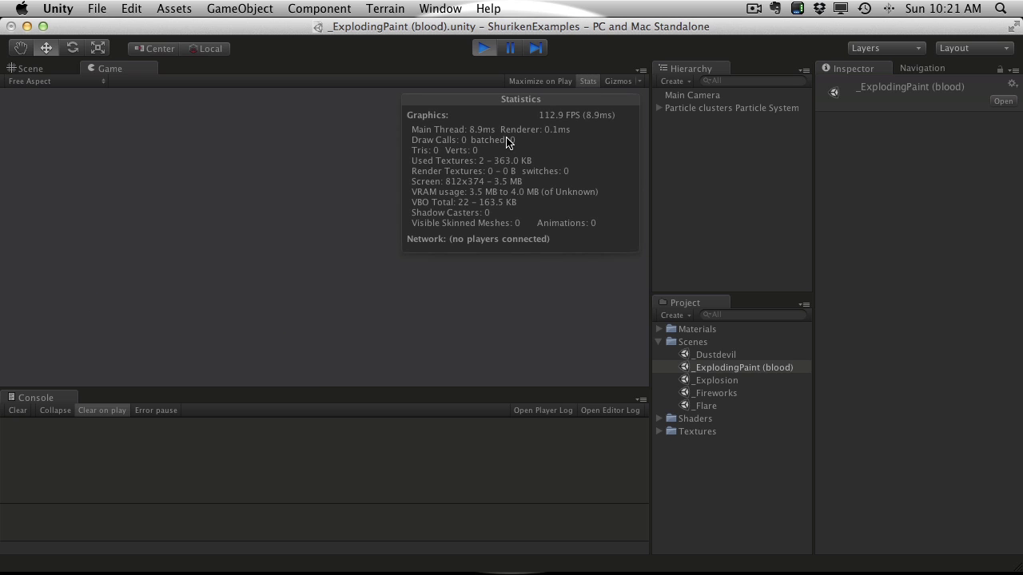
{"action": "left_click", "coordinate": [485, 48]}
{"action": "left_click", "coordinate": [485, 48]}
- Load _Dustdevil without saving changes and play it
{"action": "double_click", "coordinate": [724, 354]}
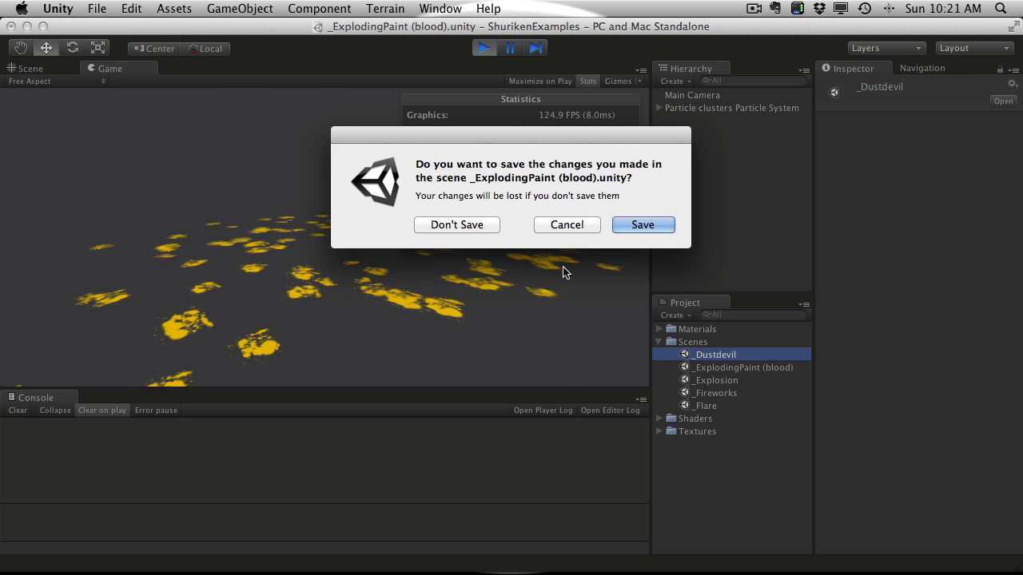
{"action": "left_click", "coordinate": [496, 224]}
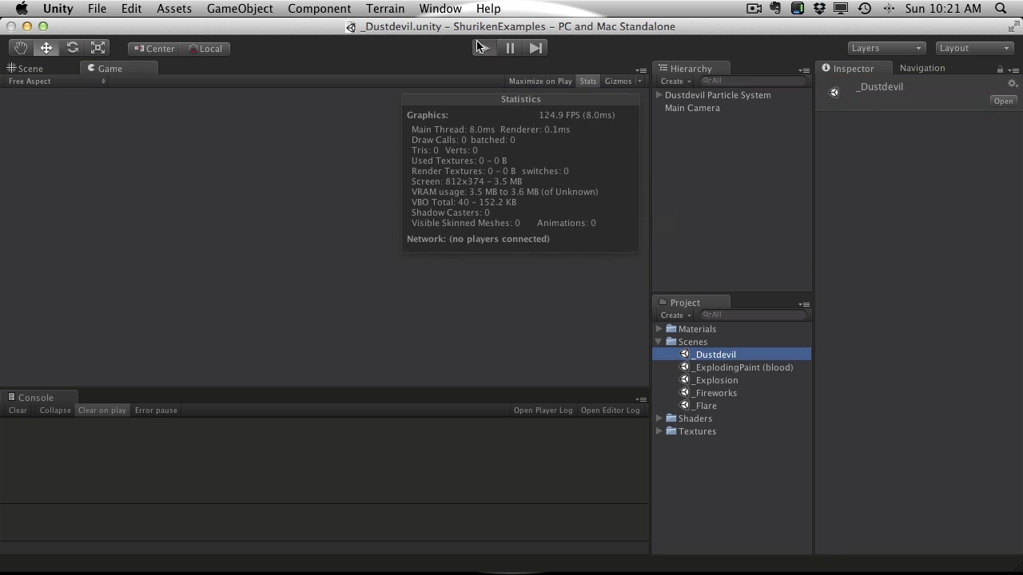
{"action": "left_click", "coordinate": [482, 48]}
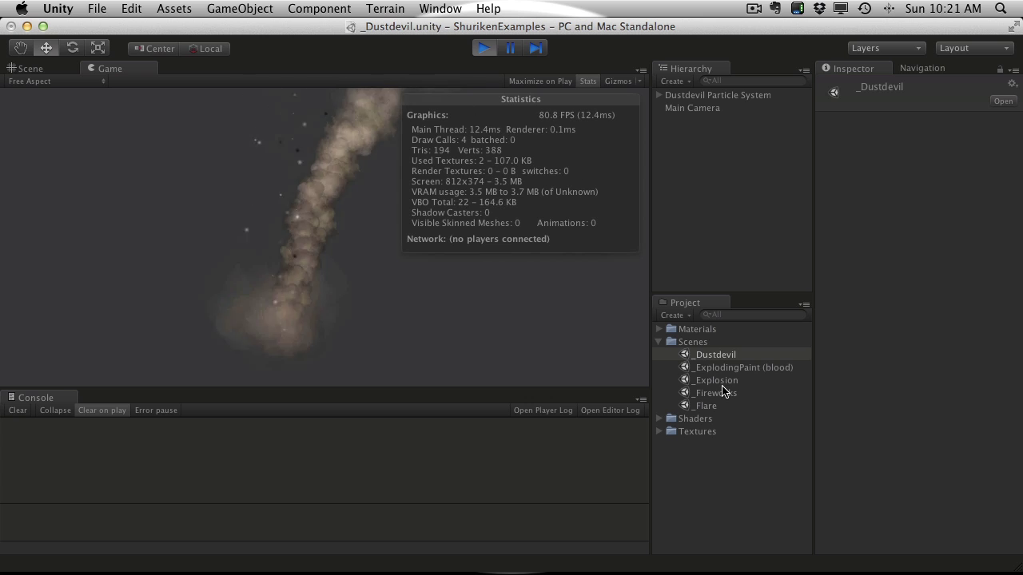
- Reopen _ExplodingPaint (blood) unsaved, hide Stats, and select Splat SubEmitter under Paint drops
{"action": "double_click", "coordinate": [667, 367]}
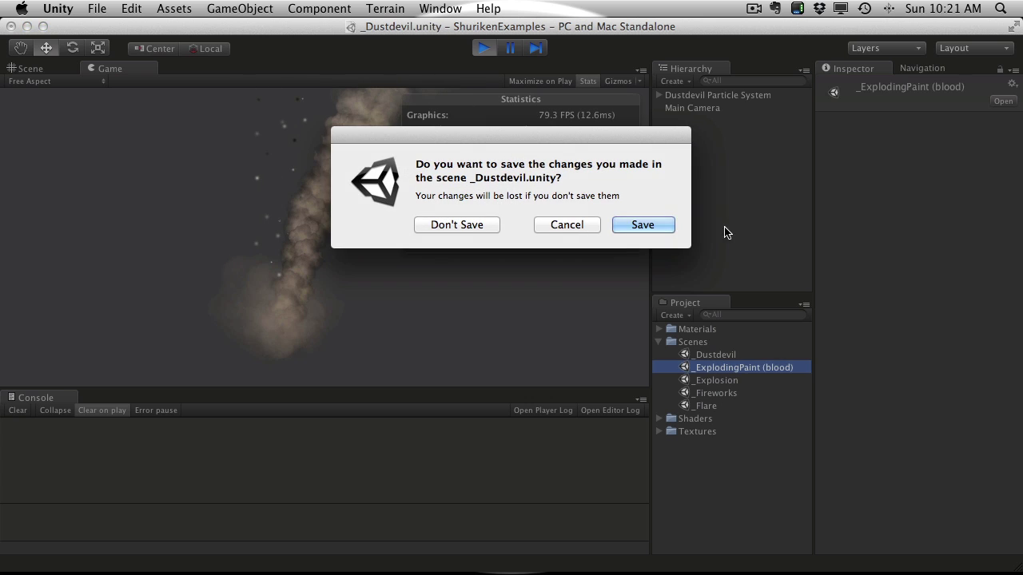
{"action": "left_click", "coordinate": [463, 226]}
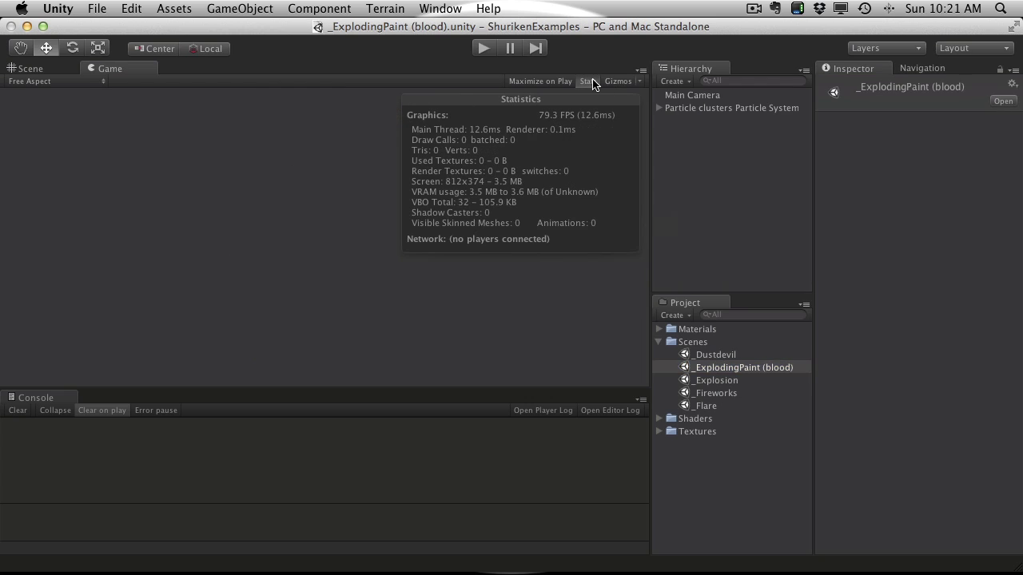
{"action": "left_click", "coordinate": [589, 82]}
{"action": "left_click", "coordinate": [660, 107]}
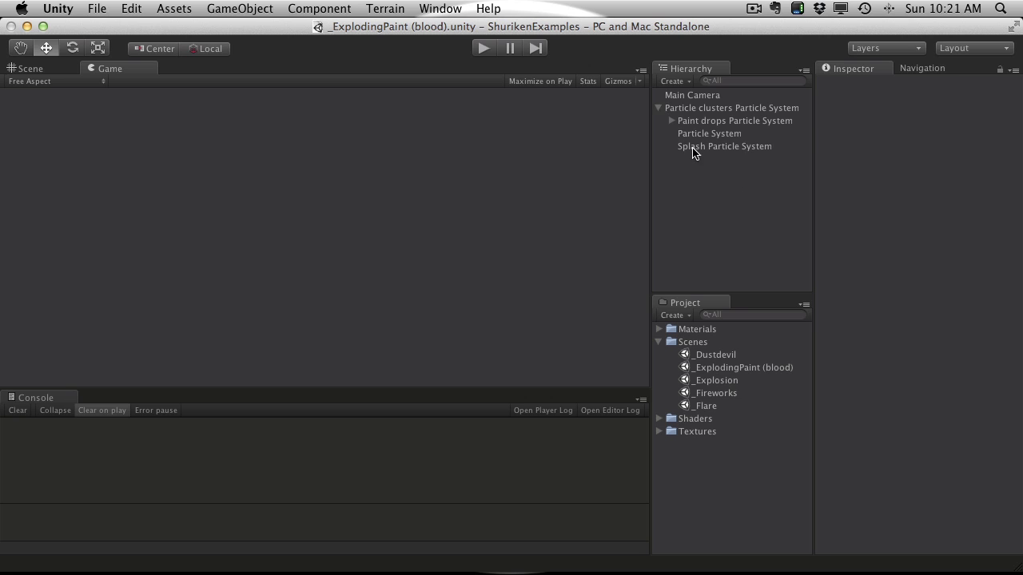
{"action": "left_click", "coordinate": [660, 107]}
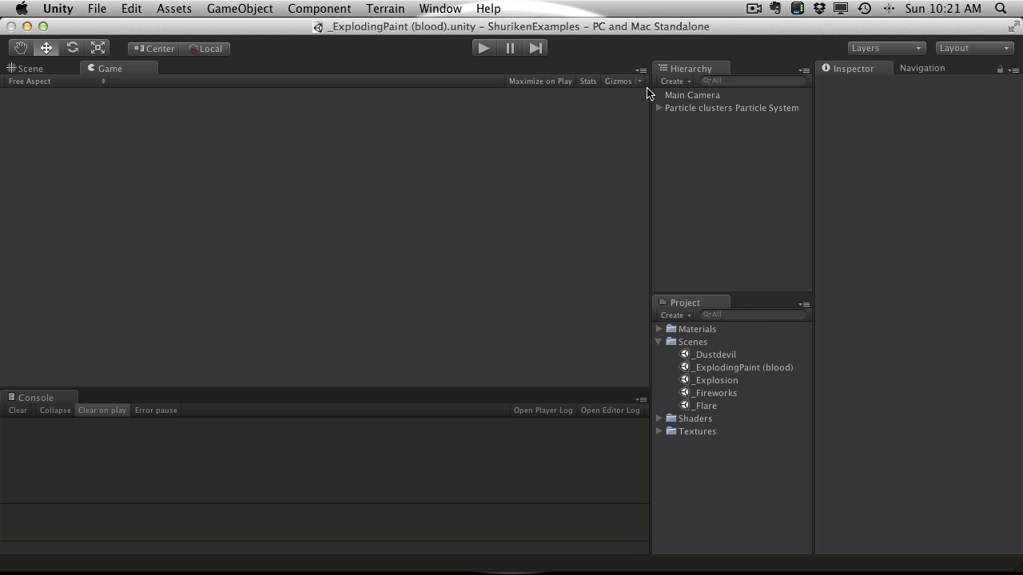
{"action": "left_click", "coordinate": [660, 108]}
{"action": "left_click", "coordinate": [672, 120]}
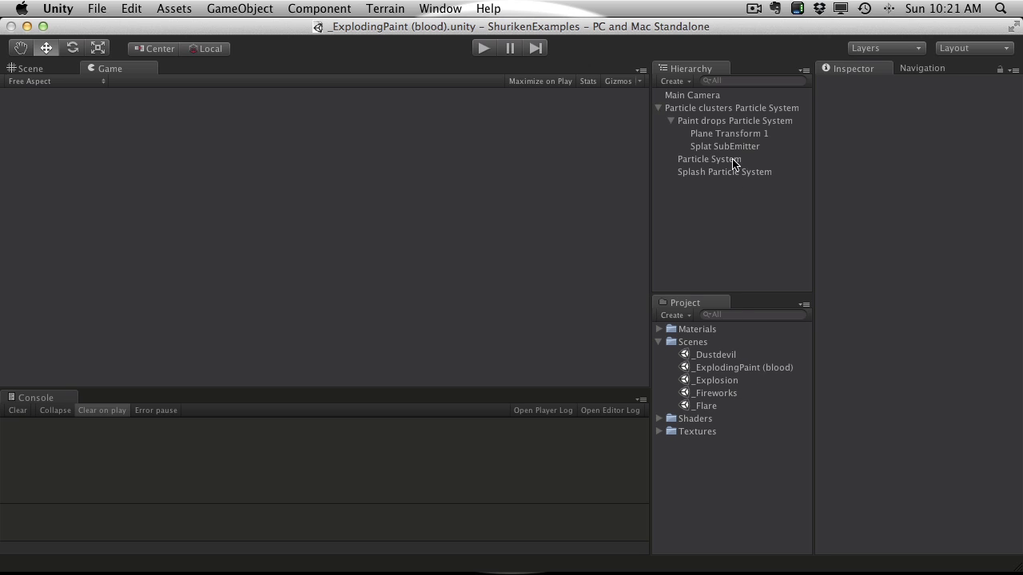
{"action": "left_click", "coordinate": [755, 146]}
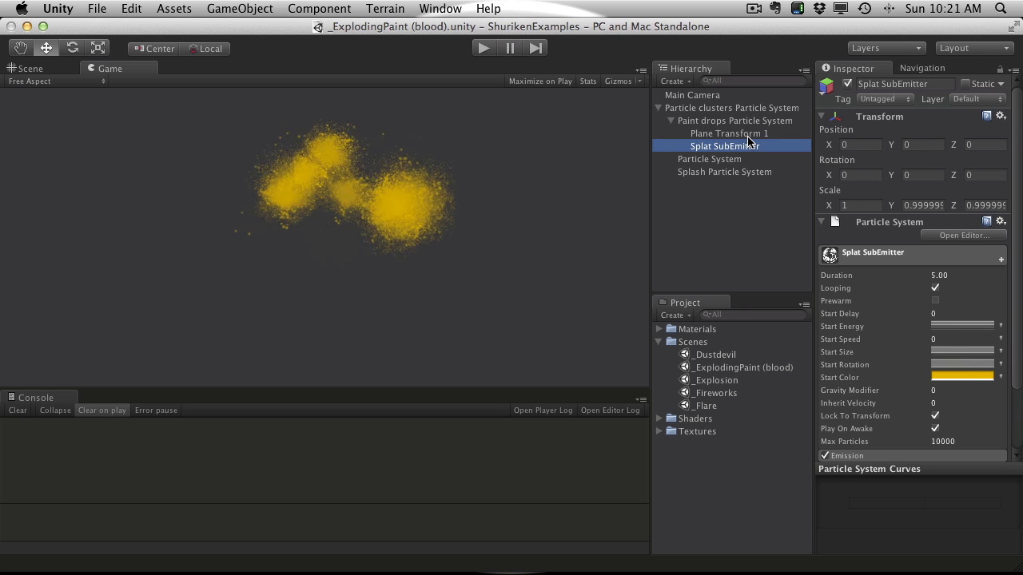
{"action": "left_click", "coordinate": [658, 108]}
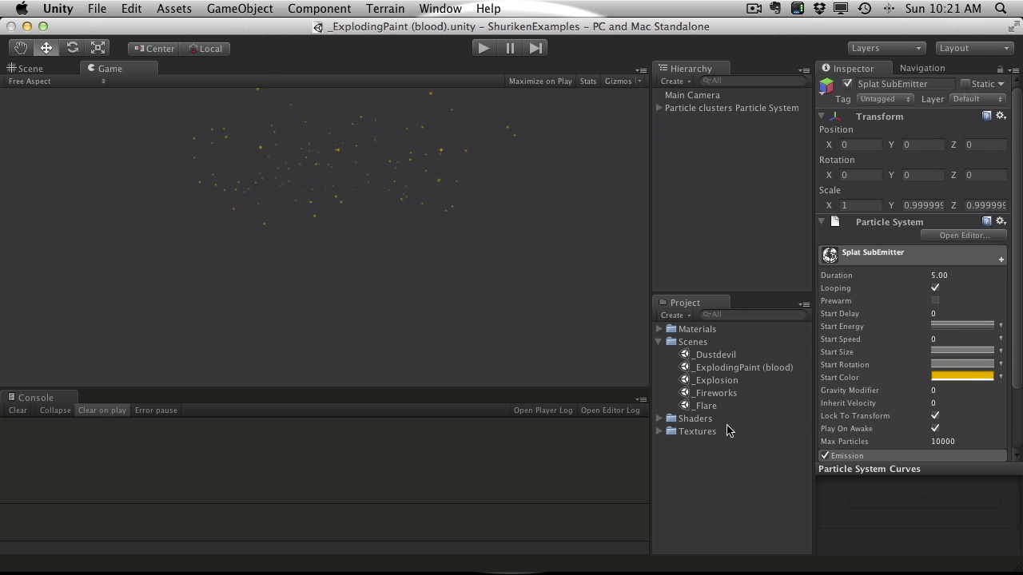
- Open _Explosion and play it repeatedly, toggling Stats on then off, ending stopped
{"action": "double_click", "coordinate": [726, 381]}
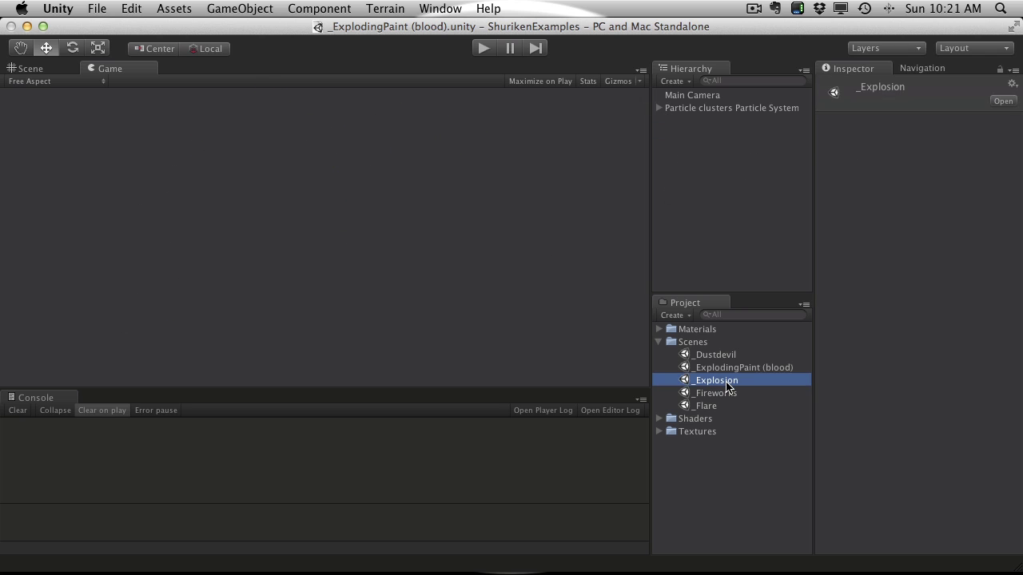
{"action": "left_click", "coordinate": [483, 49]}
{"action": "left_click", "coordinate": [584, 81]}
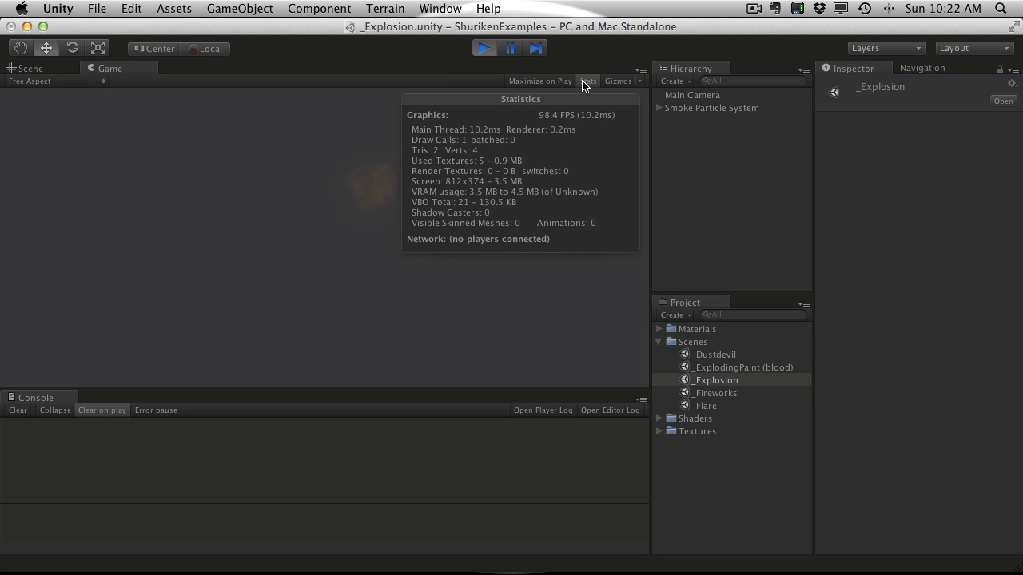
{"action": "left_click", "coordinate": [485, 49]}
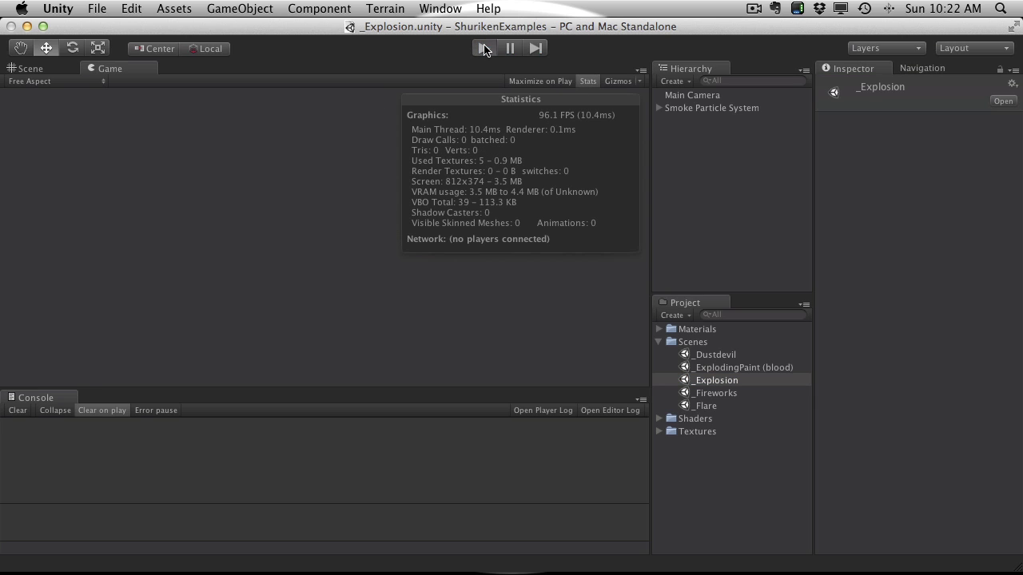
{"action": "left_click", "coordinate": [484, 48]}
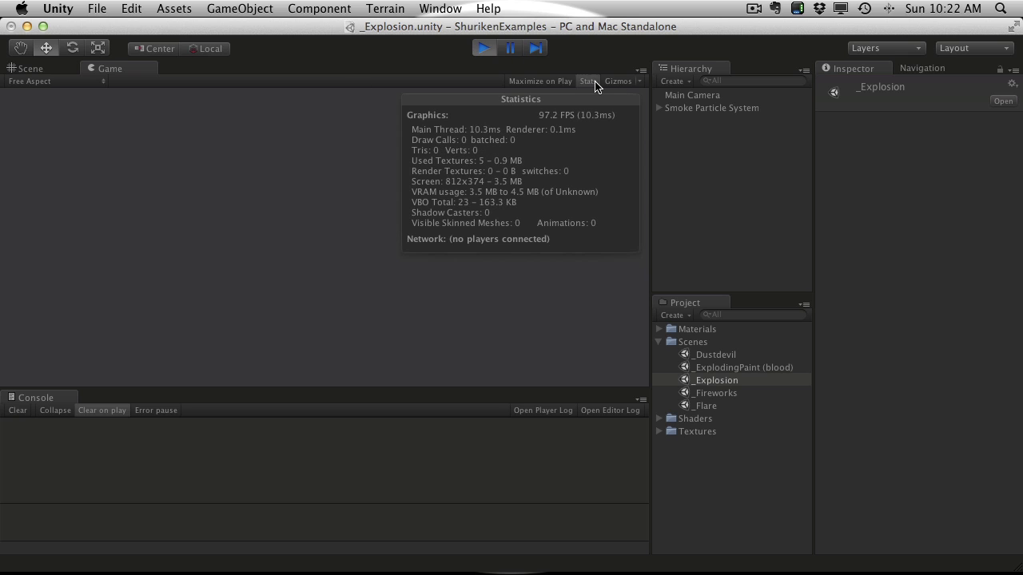
{"action": "left_click", "coordinate": [595, 81]}
{"action": "left_click", "coordinate": [482, 49]}
{"action": "left_click", "coordinate": [483, 49]}
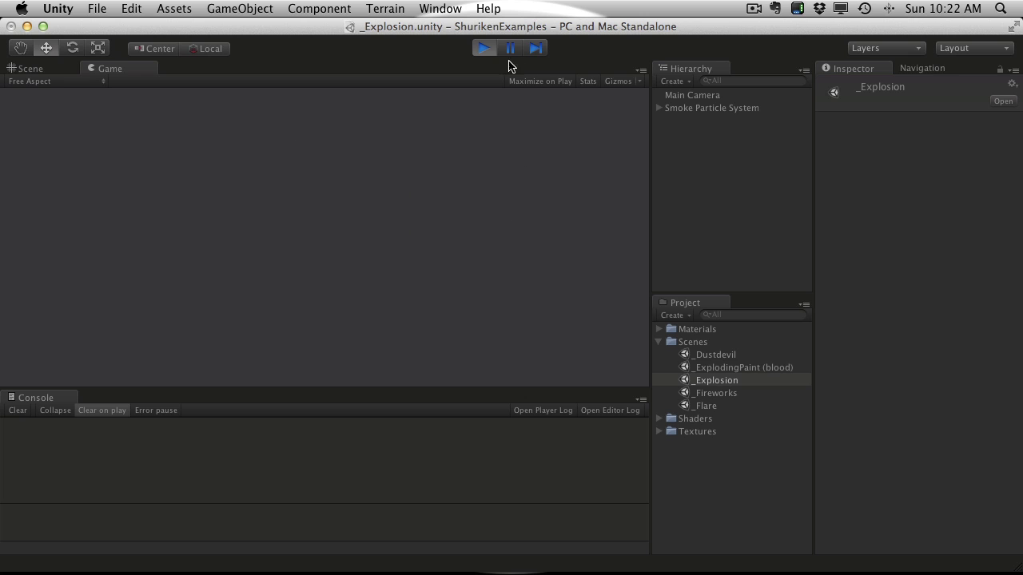
{"action": "left_click", "coordinate": [485, 48]}
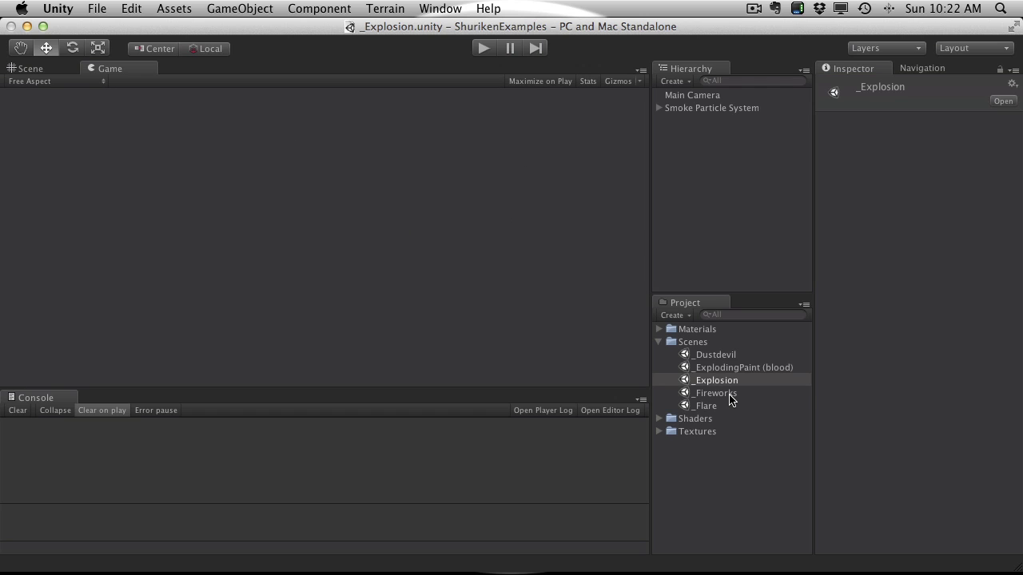
- Open and play _Fireworks, inspecting the SubEmitter and Tail sub-emitter settings
{"action": "double_click", "coordinate": [729, 395]}
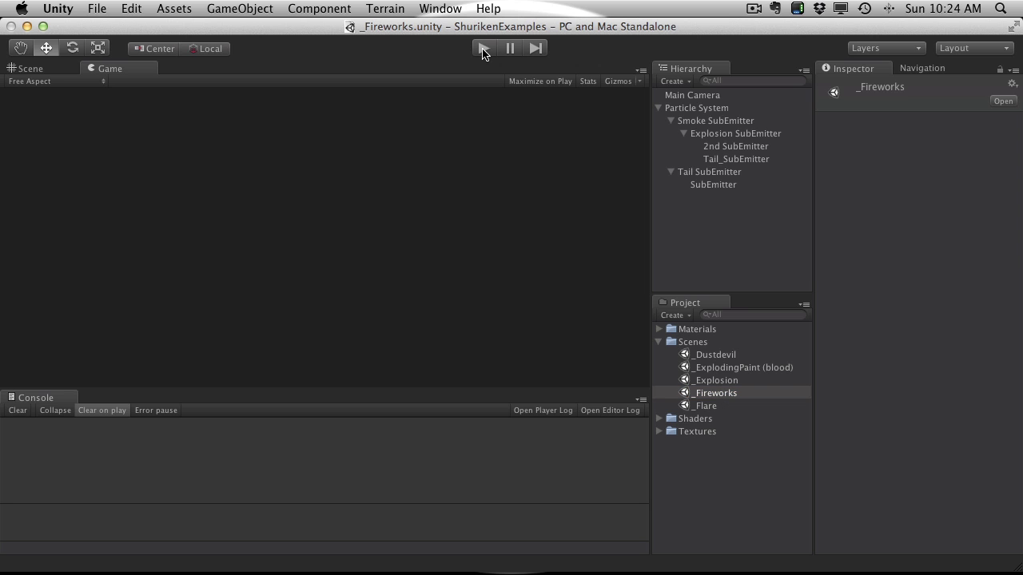
{"action": "left_click", "coordinate": [483, 51]}
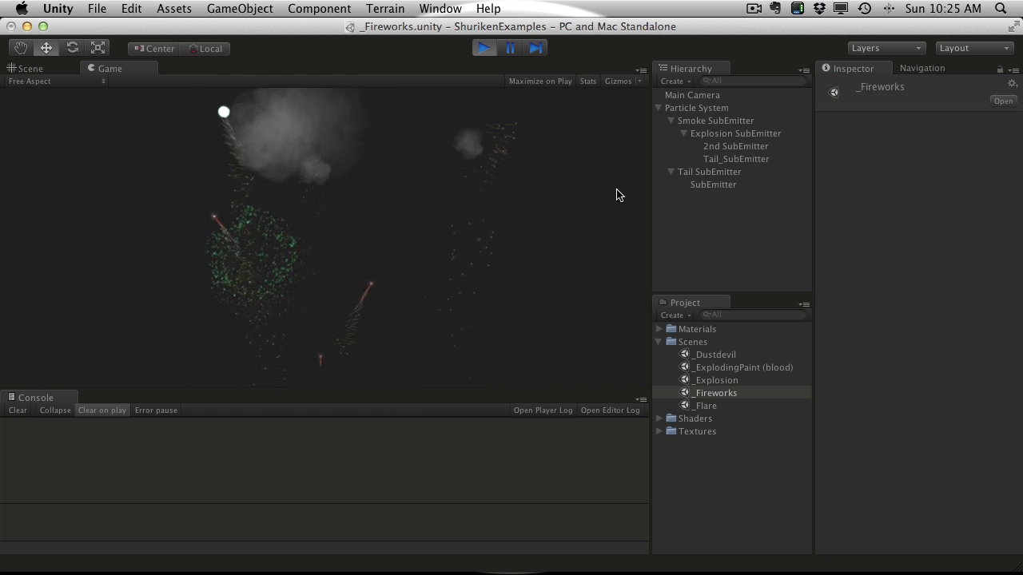
{"action": "left_click", "coordinate": [719, 185]}
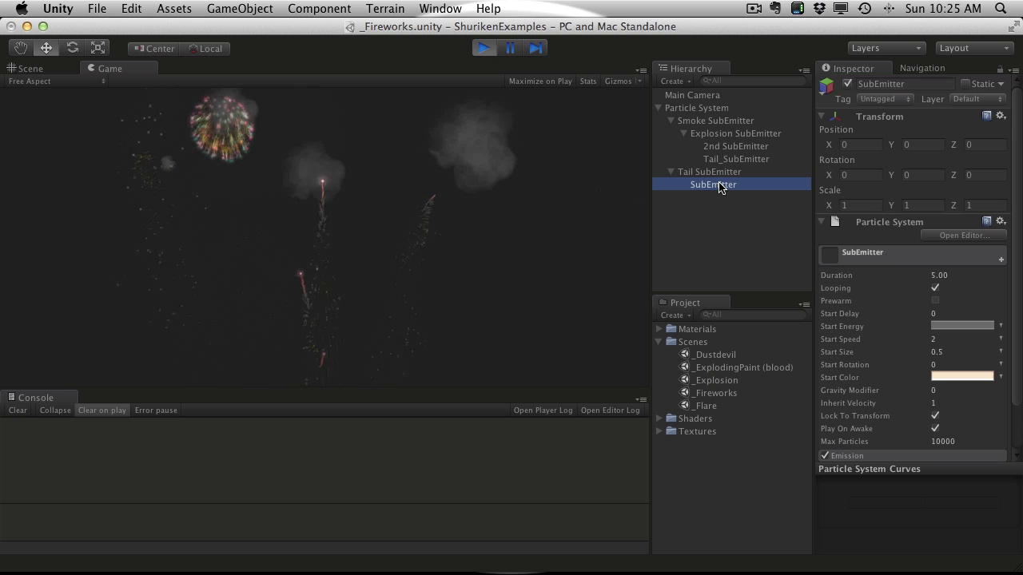
{"action": "left_click", "coordinate": [728, 172]}
{"action": "left_click", "coordinate": [736, 161]}
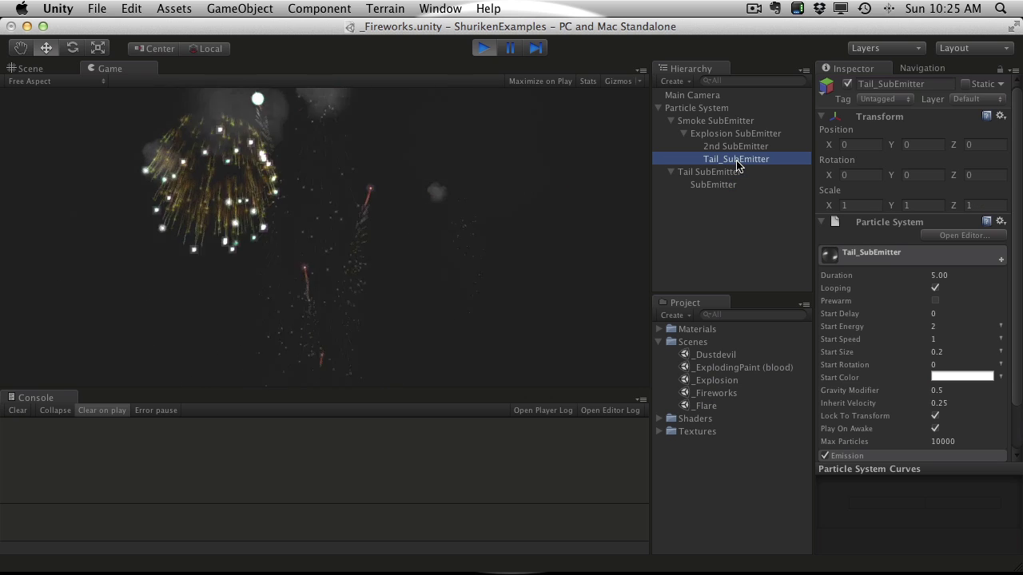
- Review the 2nd, Explosion and Smoke sub-emitters, parent Particle System and Main Camera, then stop
{"action": "left_click", "coordinate": [743, 147]}
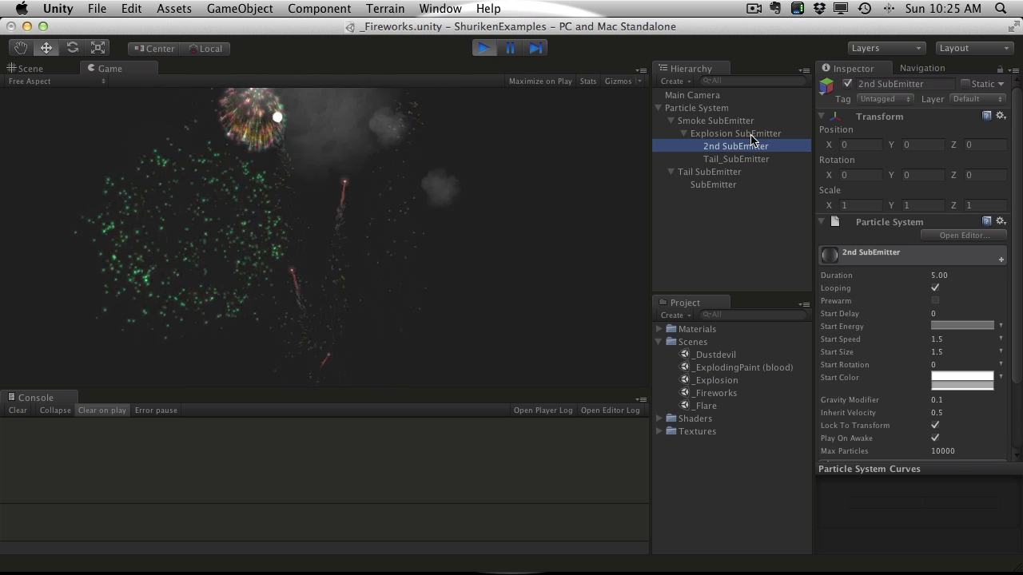
{"action": "left_click", "coordinate": [751, 133]}
{"action": "left_click", "coordinate": [741, 121]}
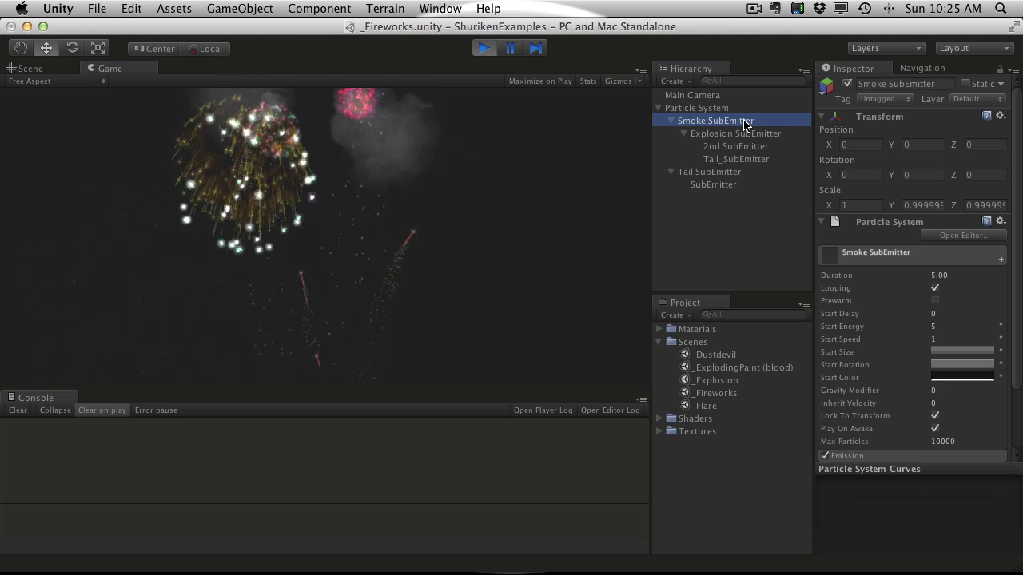
{"action": "left_click", "coordinate": [716, 108]}
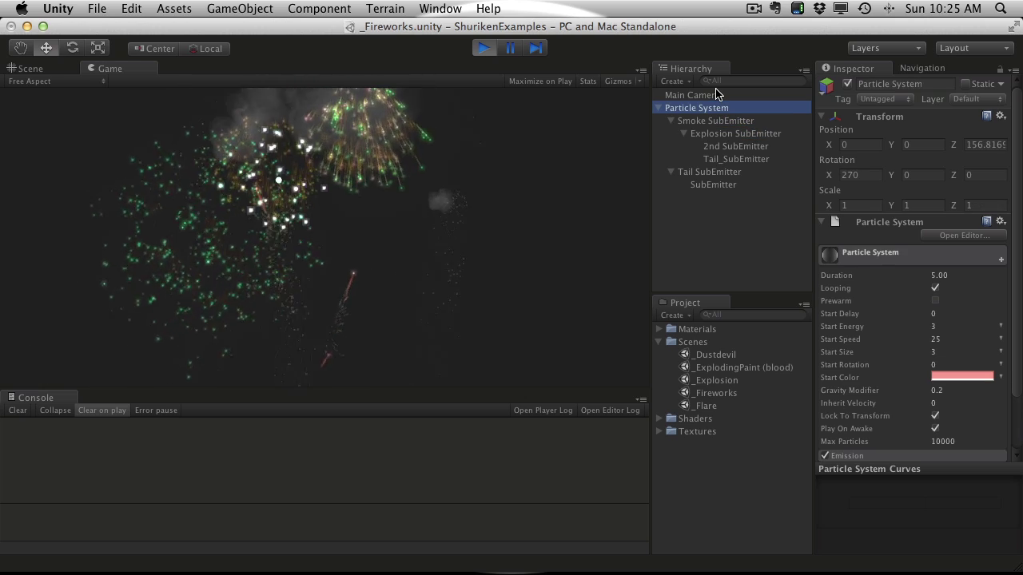
{"action": "left_click", "coordinate": [717, 95]}
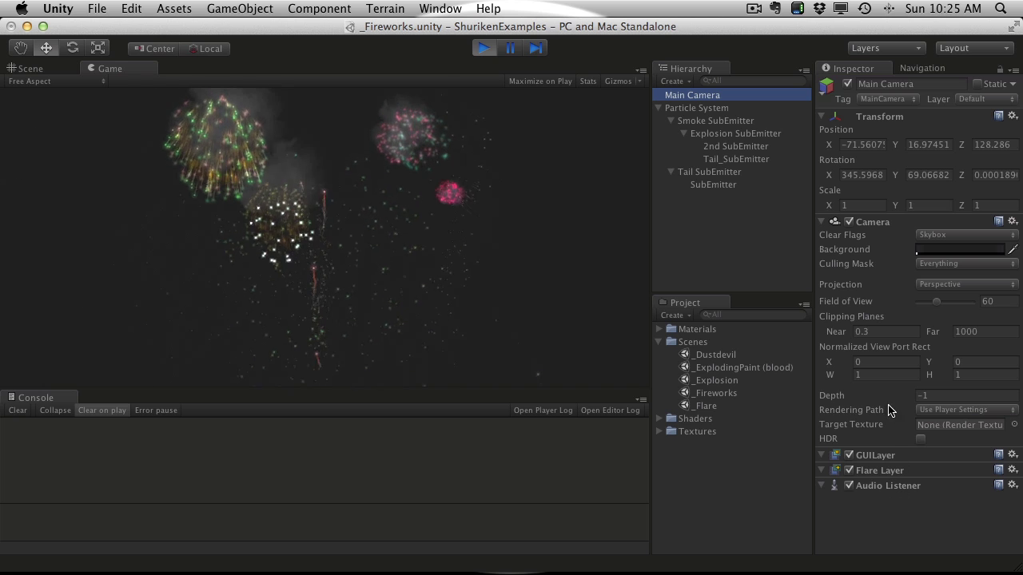
{"action": "left_click", "coordinate": [482, 50]}
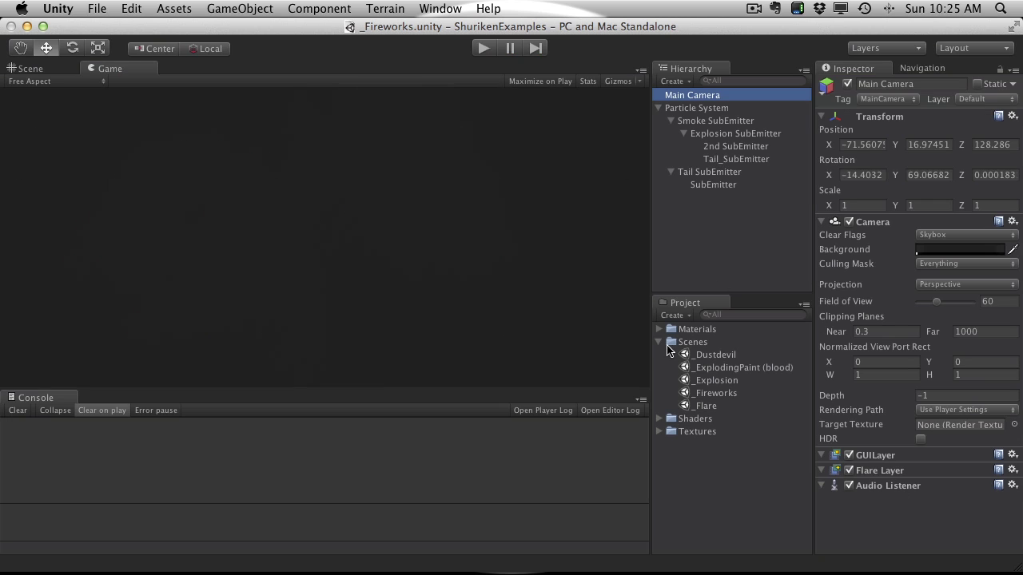
- Open and play _Flare, inspect Plane Transform 1, collapse Flare's children, and go to Scene view
{"action": "double_click", "coordinate": [707, 406]}
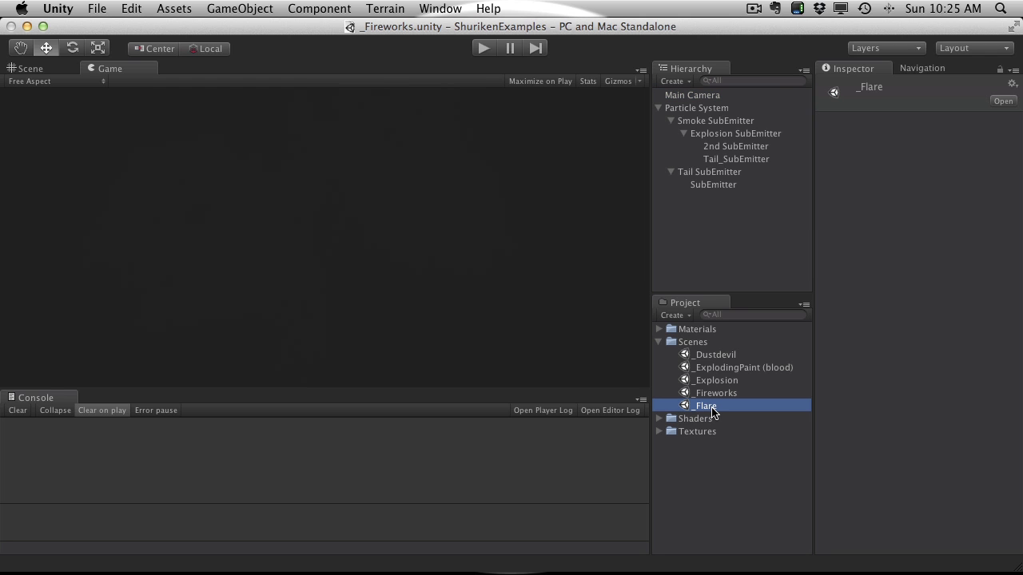
{"action": "left_click", "coordinate": [482, 48]}
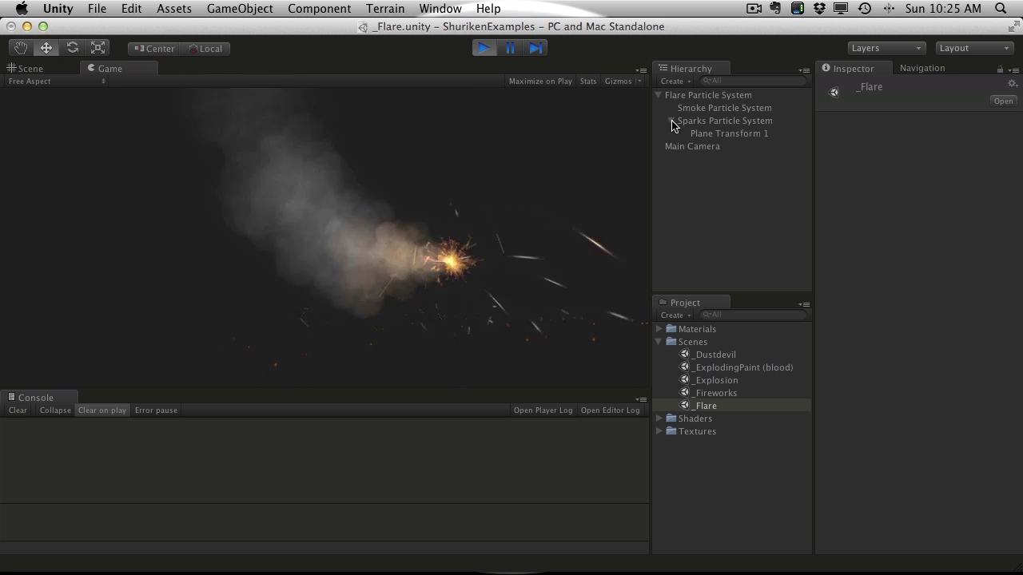
{"action": "left_click", "coordinate": [742, 135]}
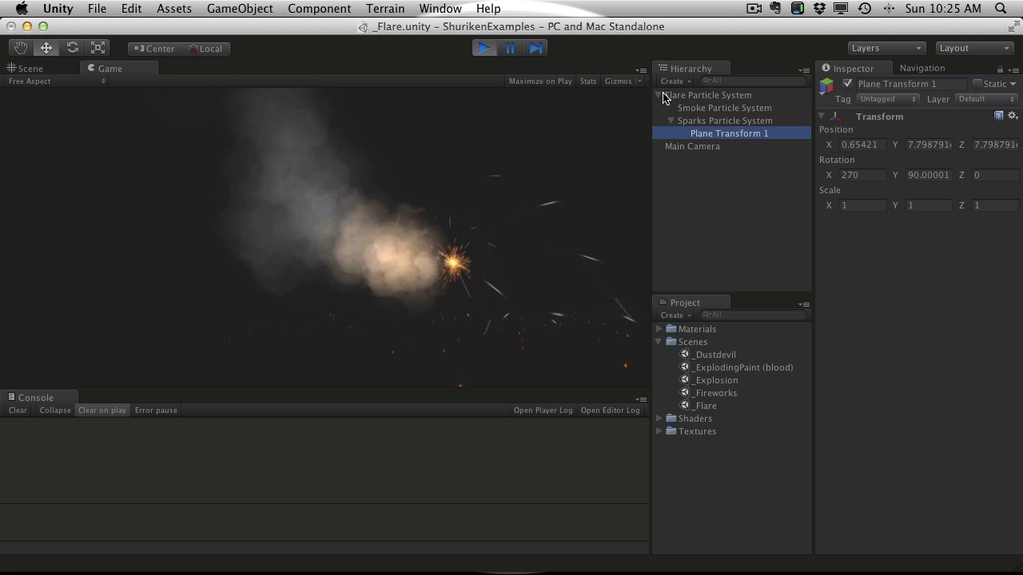
{"action": "left_click", "coordinate": [659, 95]}
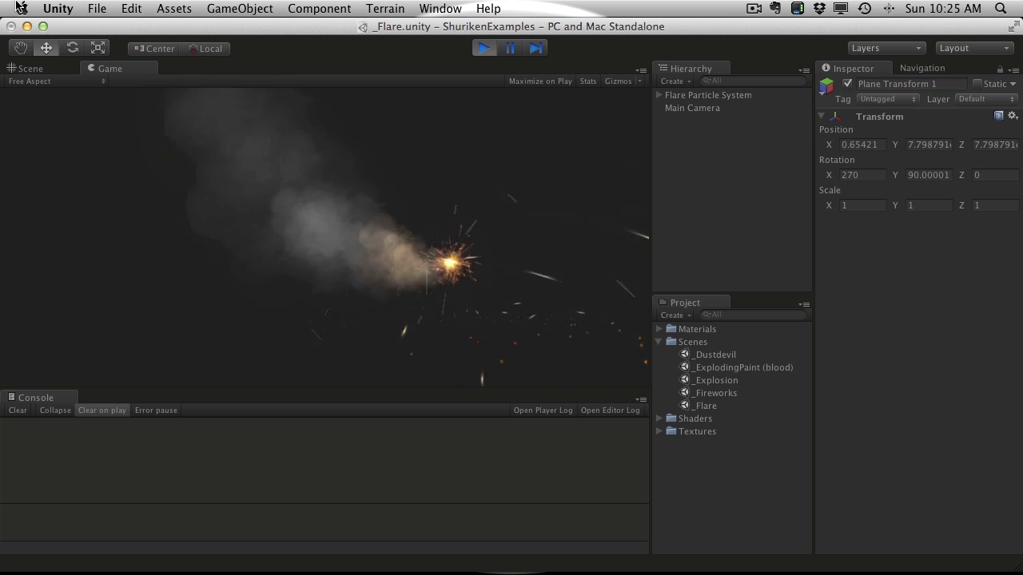
{"action": "left_click", "coordinate": [42, 71]}
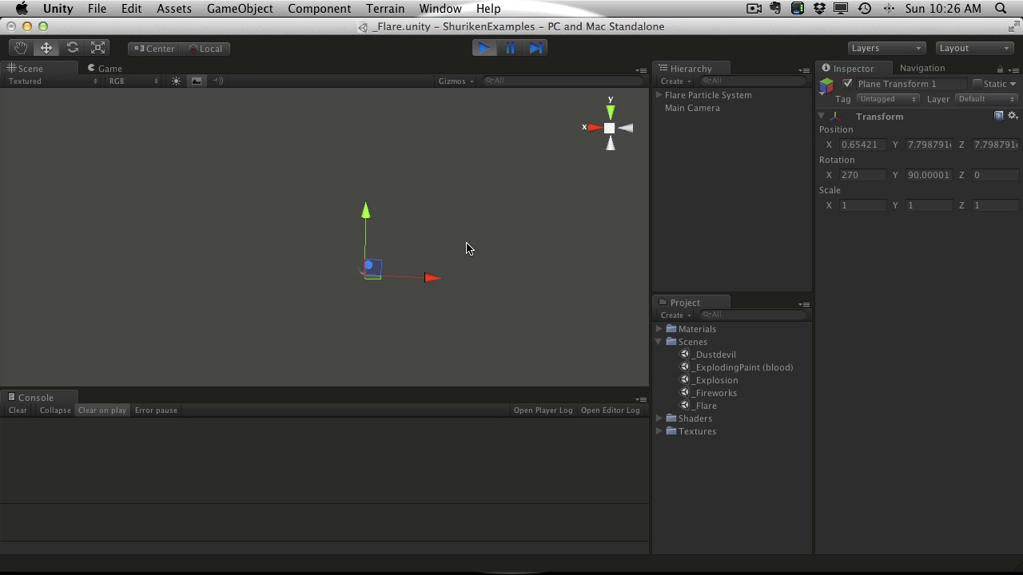
- Select Flare Particle System and orbit, pan and zoom the Scene view onto its sparks
{"action": "left_click", "coordinate": [738, 96]}
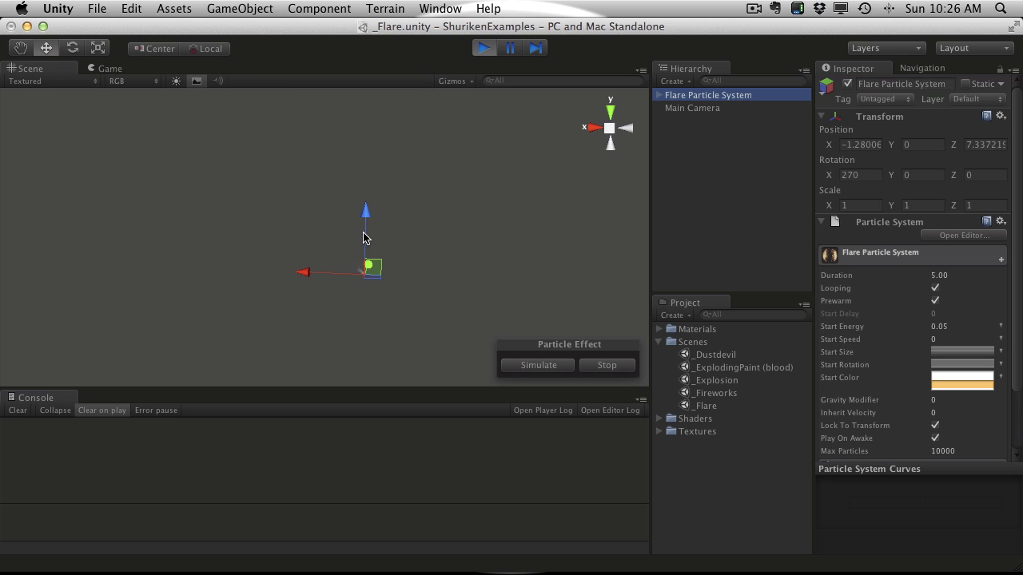
{"action": "left_click_drag", "start_coordinate": [363, 237], "coordinate": [357, 251]}
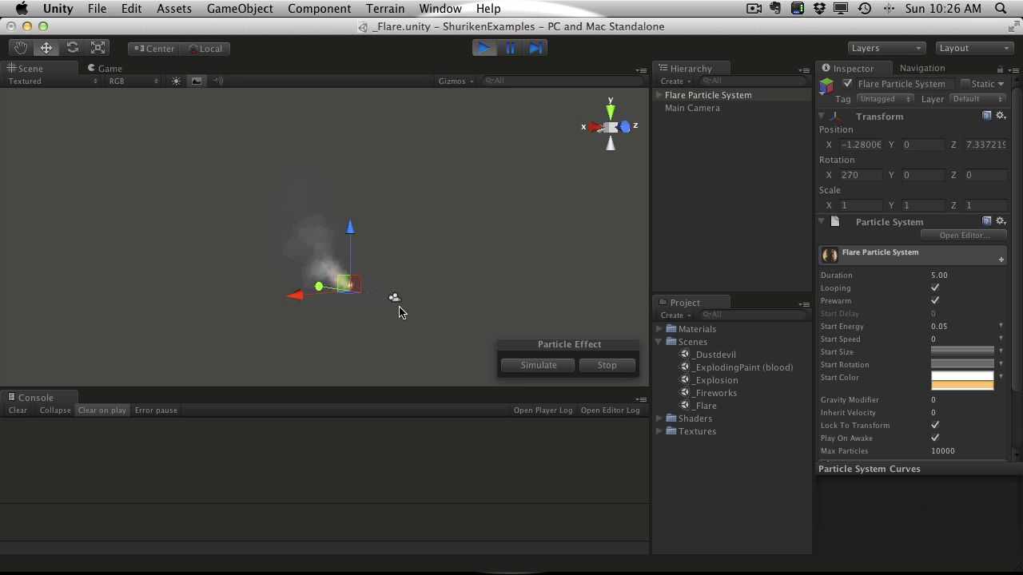
{"action": "middle_click_drag", "start_coordinate": [375, 278], "coordinate": [338, 134]}
{"action": "scroll", "coordinate": [357, 168], "scroll_direction": "up", "scroll_amount": 5}
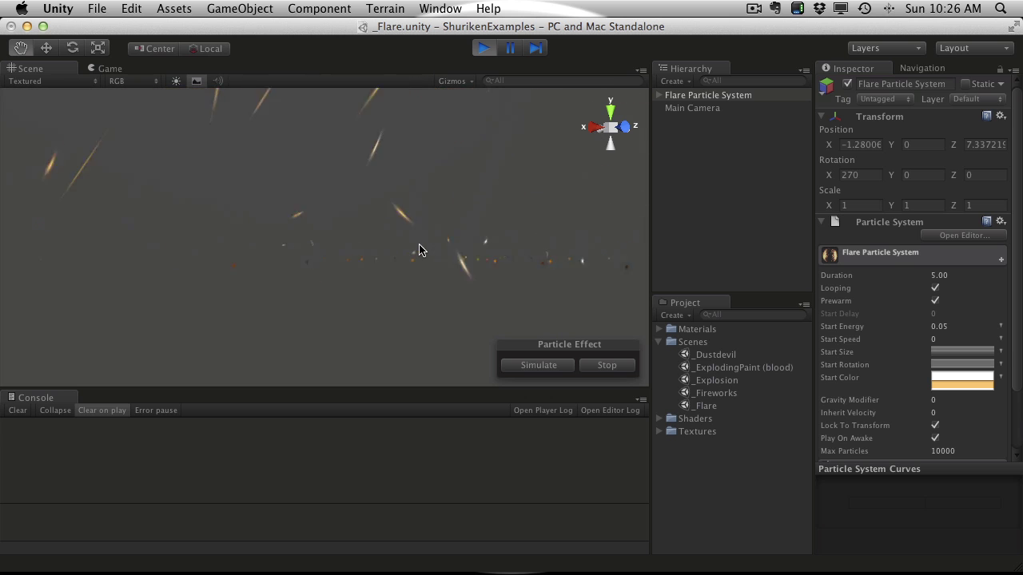
- Dock the Game view beside the Scene view and reselect Flare Particle System
{"action": "left_click_drag", "start_coordinate": [100, 69], "coordinate": [582, 219]}
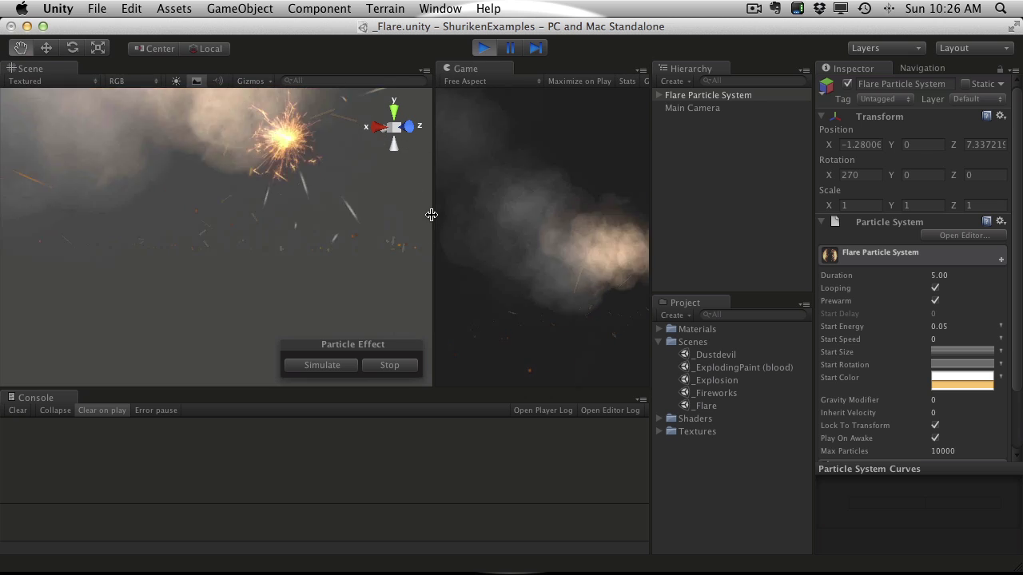
{"action": "left_click_drag", "start_coordinate": [432, 213], "coordinate": [183, 211]}
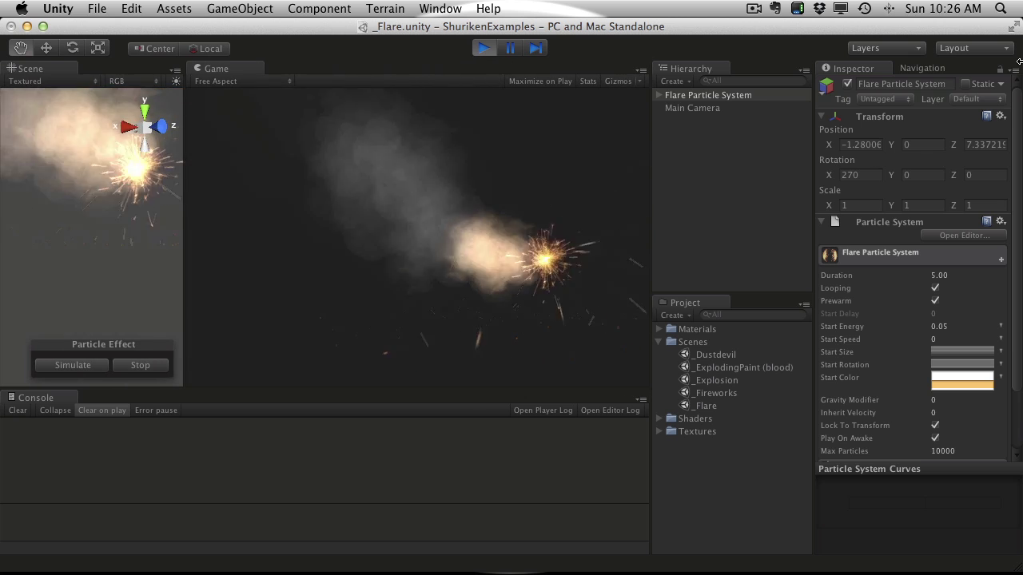
{"action": "left_click", "coordinate": [756, 107]}
{"action": "key", "text": "Up"}
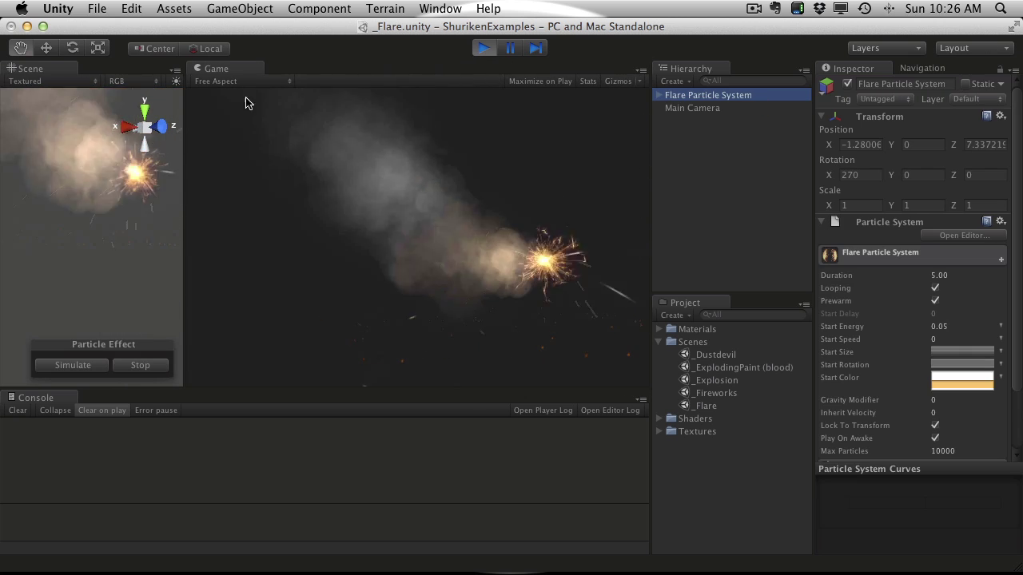
- With the Move tool, drag the flare emitter to position -0.32434, 0.179691, 4.134684
{"action": "left_click", "coordinate": [46, 48]}
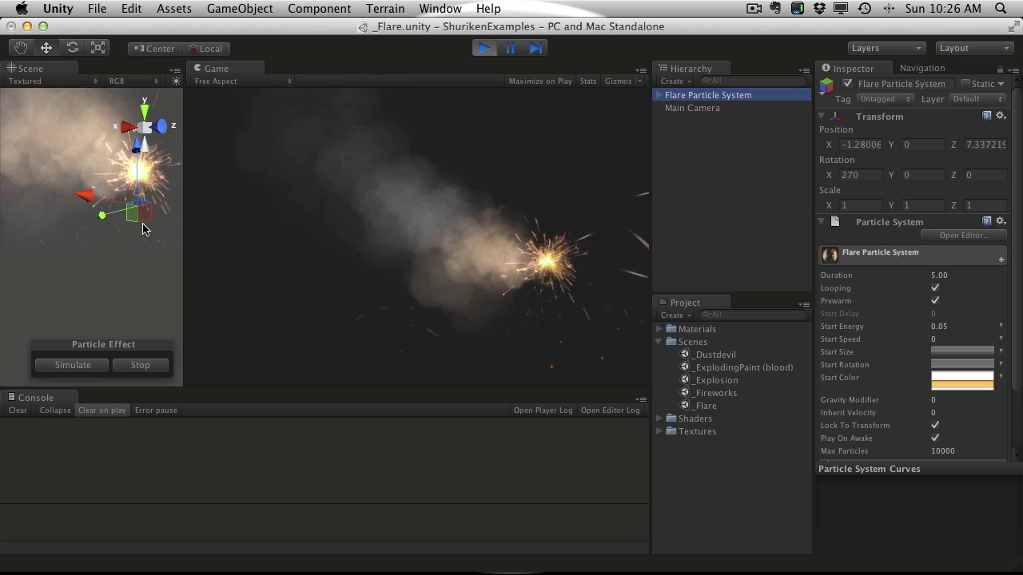
{"action": "left_click", "coordinate": [137, 133]}
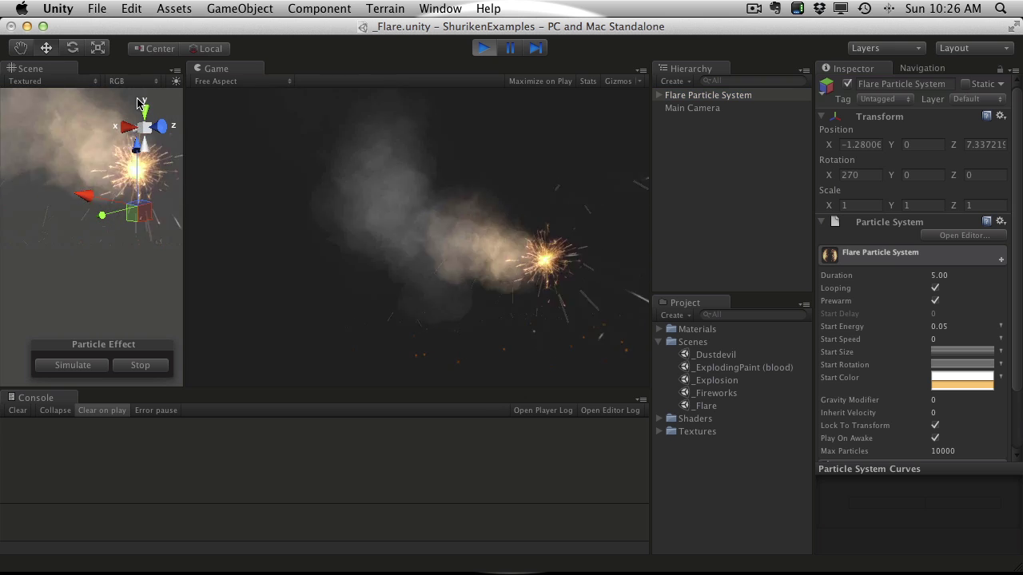
{"action": "left_click_drag", "start_coordinate": [140, 142], "coordinate": [129, 152]}
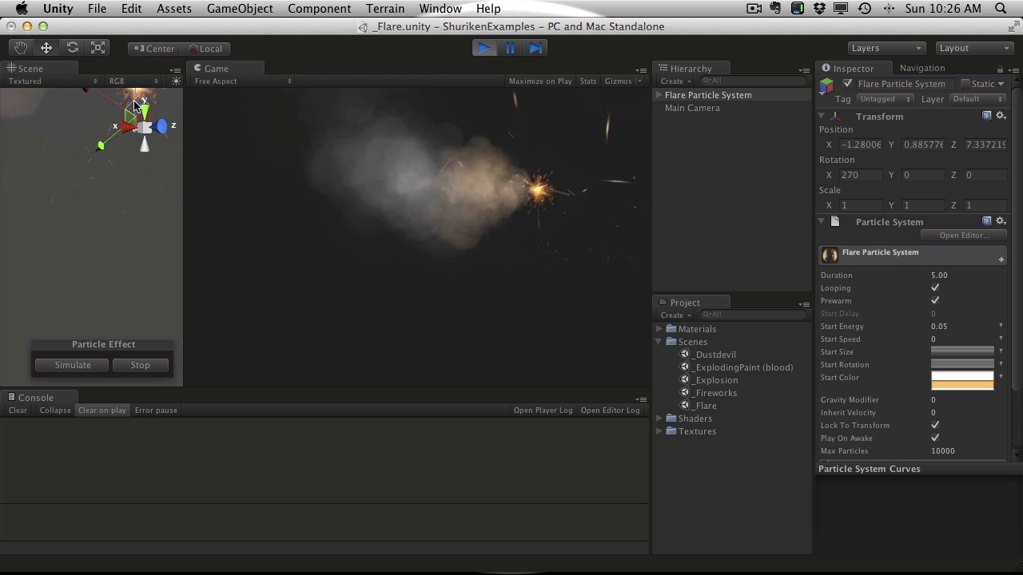
{"action": "left_click_drag", "start_coordinate": [135, 106], "coordinate": [69, 166]}
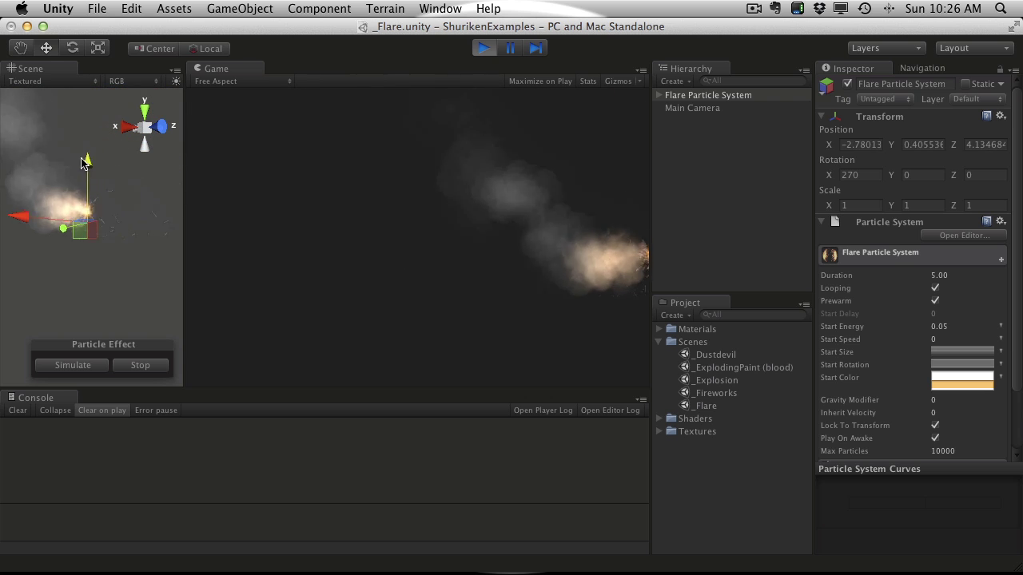
{"action": "left_click_drag", "start_coordinate": [140, 170], "coordinate": [2, 204]}
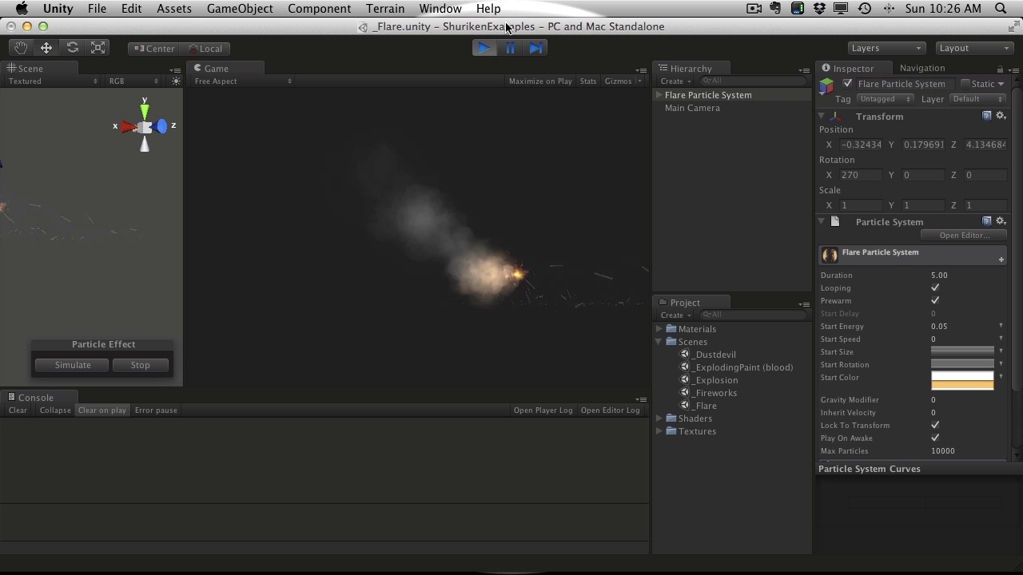
- Stop play mode and start a new empty scene
{"action": "left_click", "coordinate": [485, 49]}
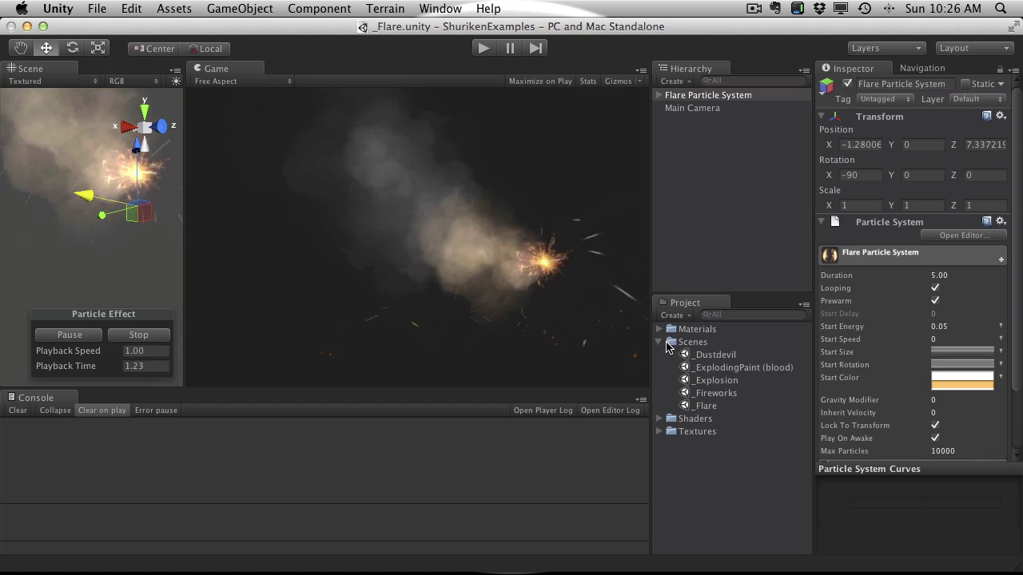
{"action": "left_click", "coordinate": [659, 342]}
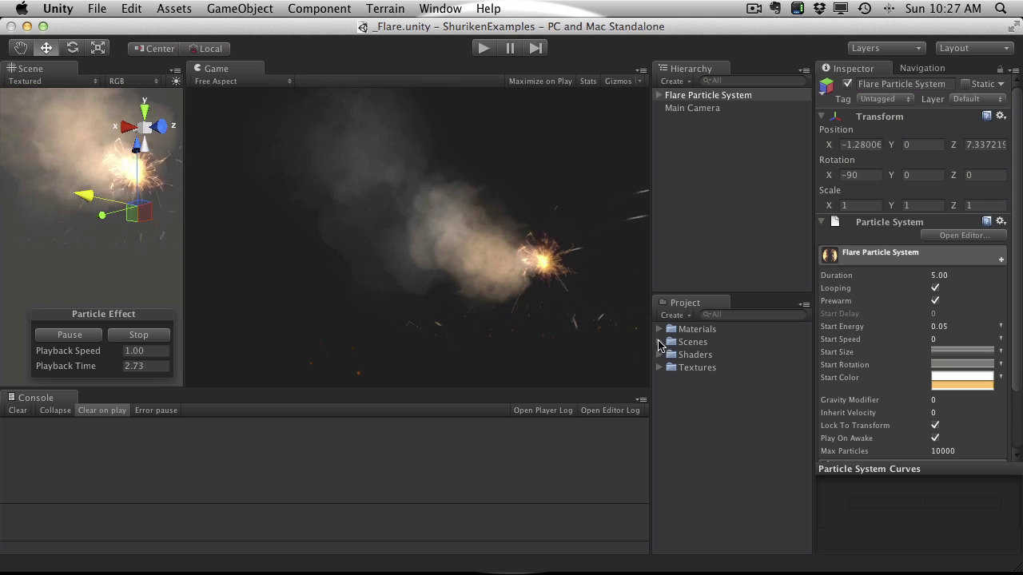
{"action": "left_click", "coordinate": [726, 422]}
{"action": "left_click", "coordinate": [104, 7]}
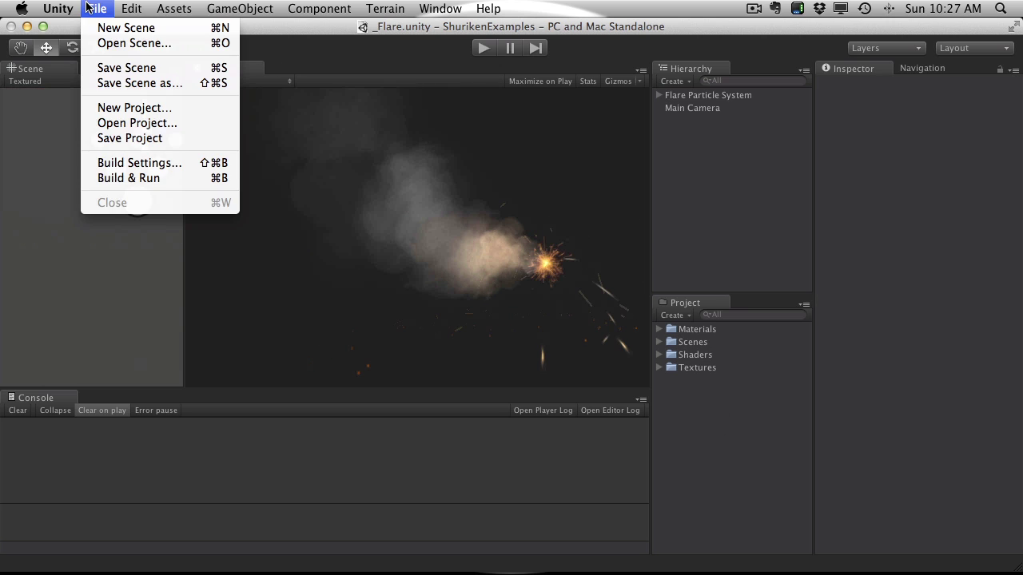
{"action": "left_click", "coordinate": [124, 28]}
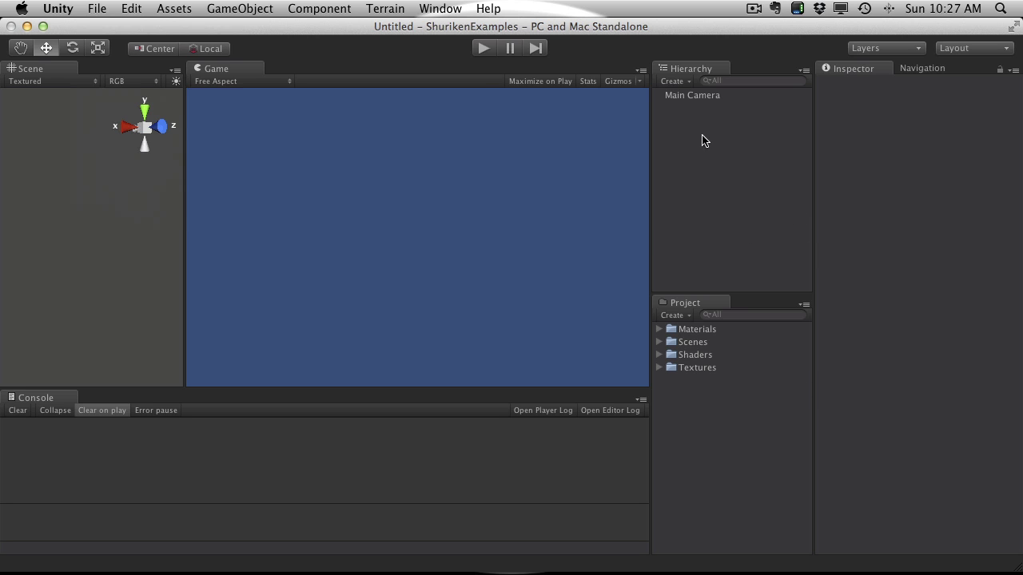
- Add a Particle System and reset its transform to 0,0,0
{"action": "left_click", "coordinate": [237, 7]}
{"action": "mouse_move", "coordinate": [365, 43]}
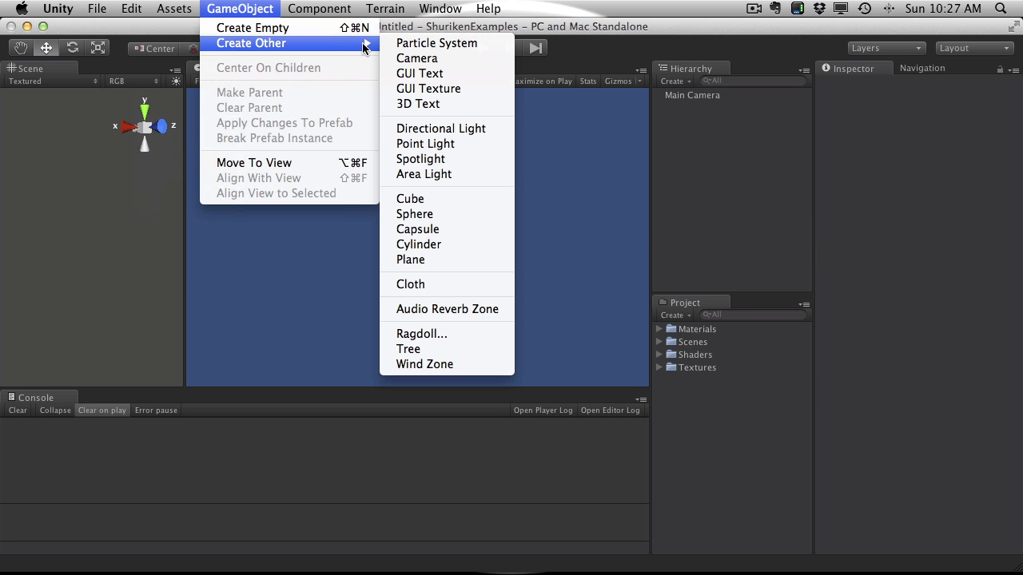
{"action": "left_click", "coordinate": [425, 44]}
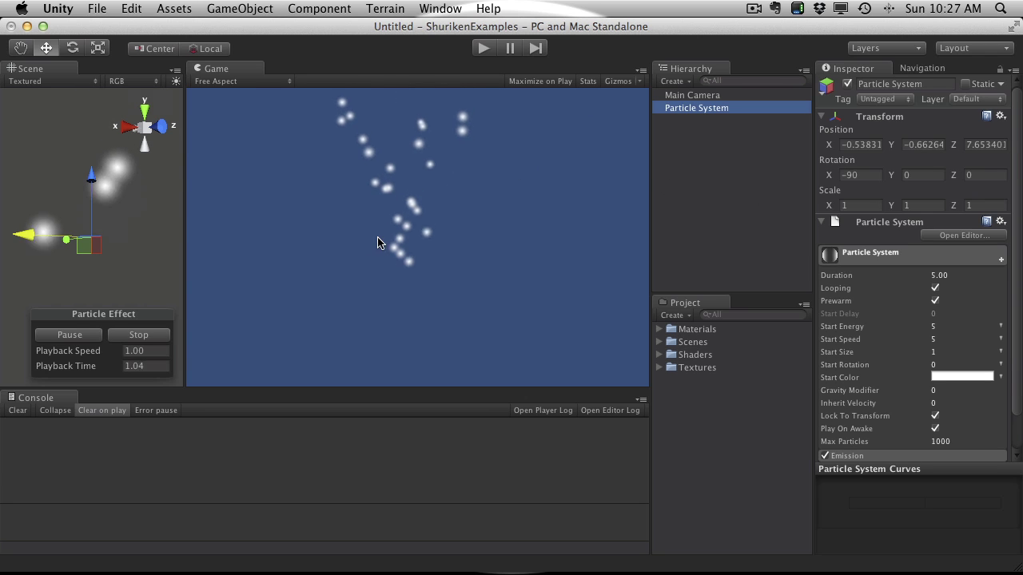
{"action": "left_click", "coordinate": [1000, 116]}
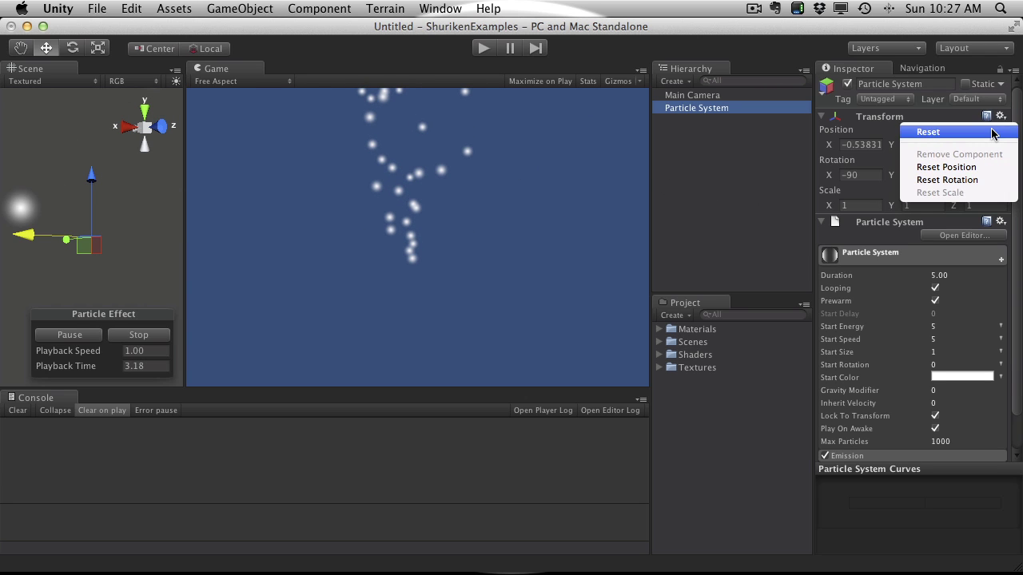
{"action": "left_click", "coordinate": [997, 131]}
- Dock the Game view beside the Scene view, then orbit the Scene view around the particle system
{"action": "left_click_drag", "start_coordinate": [209, 69], "coordinate": [131, 74]}
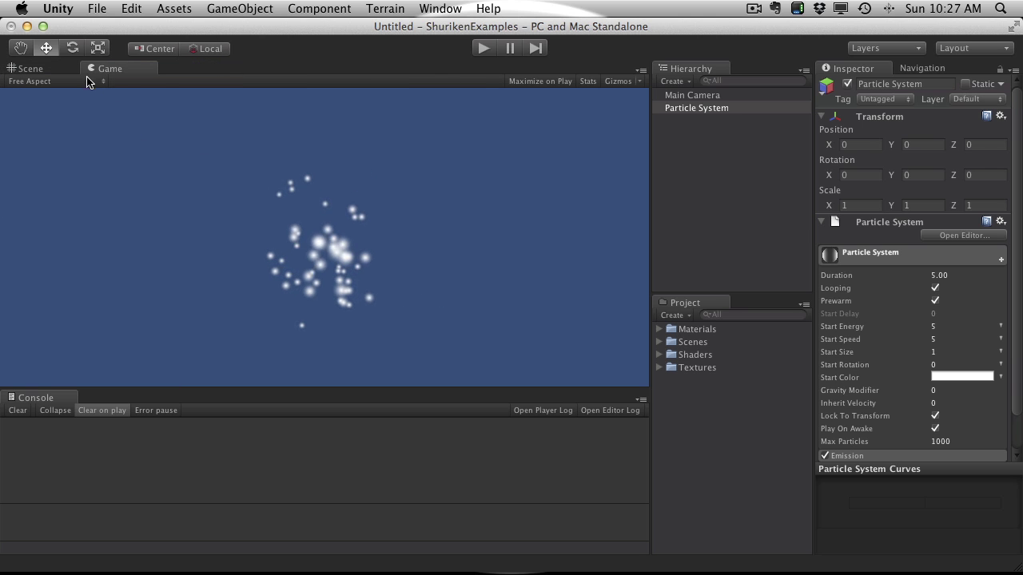
{"action": "left_click", "coordinate": [62, 69]}
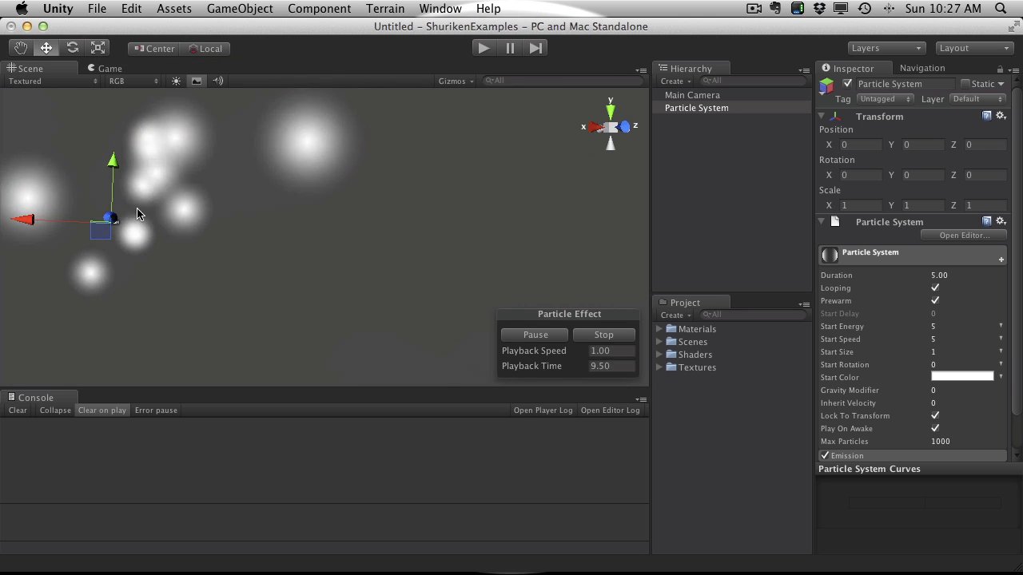
{"action": "scroll", "coordinate": [81, 190], "scroll_direction": "down", "scroll_amount": 5}
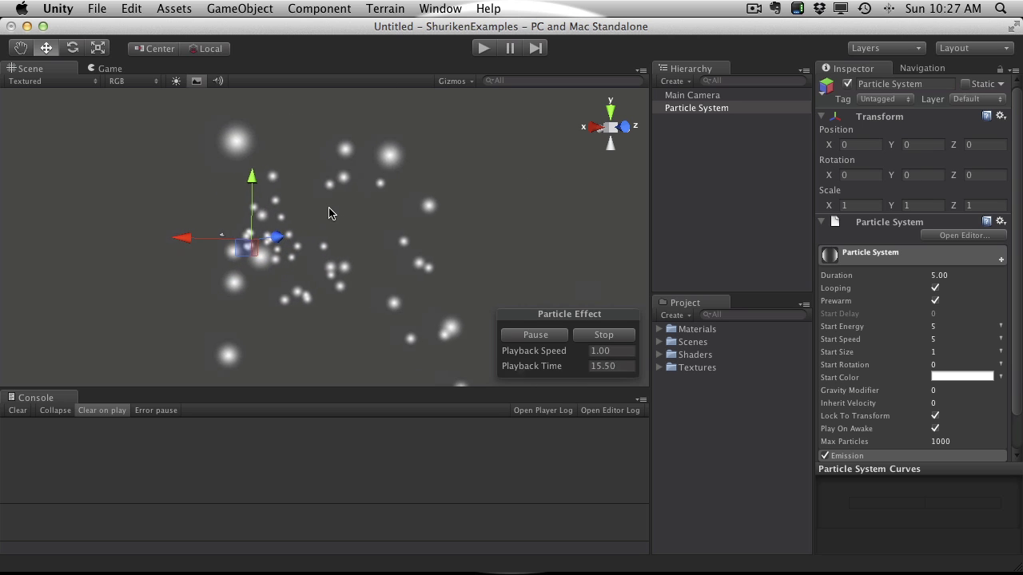
{"action": "left_click_drag", "start_coordinate": [320, 265], "coordinate": [1006, 326], "text": "alt"}
{"action": "left_click_drag", "start_coordinate": [946, 342], "coordinate": [901, 333], "text": "alt"}
{"action": "mouse_move", "coordinate": [465, 148]}
{"action": "left_mouse_down", "text": "alt"}
{"action": "mouse_move", "coordinate": [469, 170]}
{"action": "mouse_move", "coordinate": [471, 152]}
{"action": "mouse_move", "coordinate": [487, 143]}
{"action": "mouse_move", "coordinate": [467, 146]}
{"action": "left_mouse_up", "text": "alt"}
- In the Game view, play and stop the scene, then replay it to watch the single non-looping burst
{"action": "left_click", "coordinate": [111, 69]}
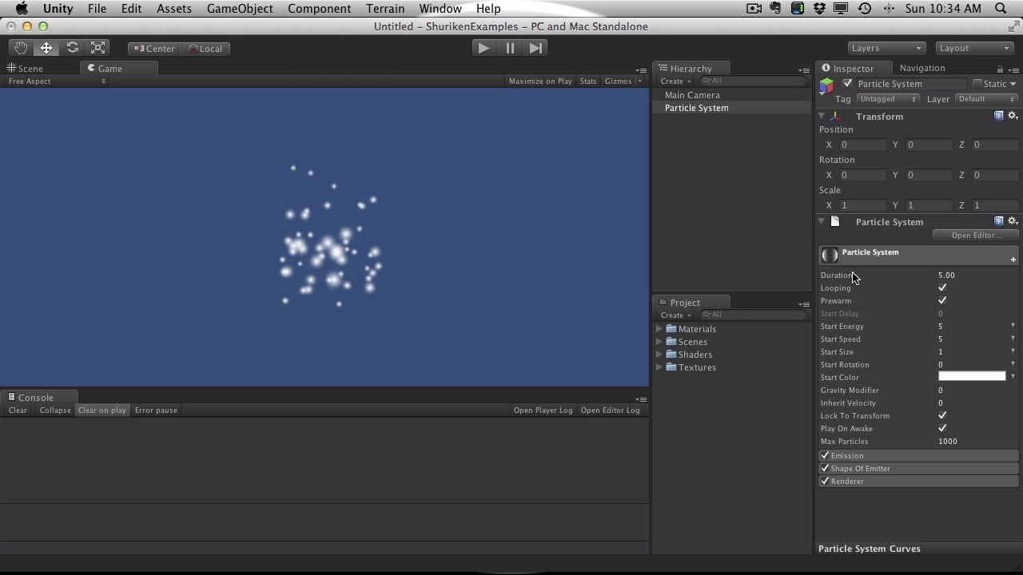
{"action": "left_click", "coordinate": [485, 49]}
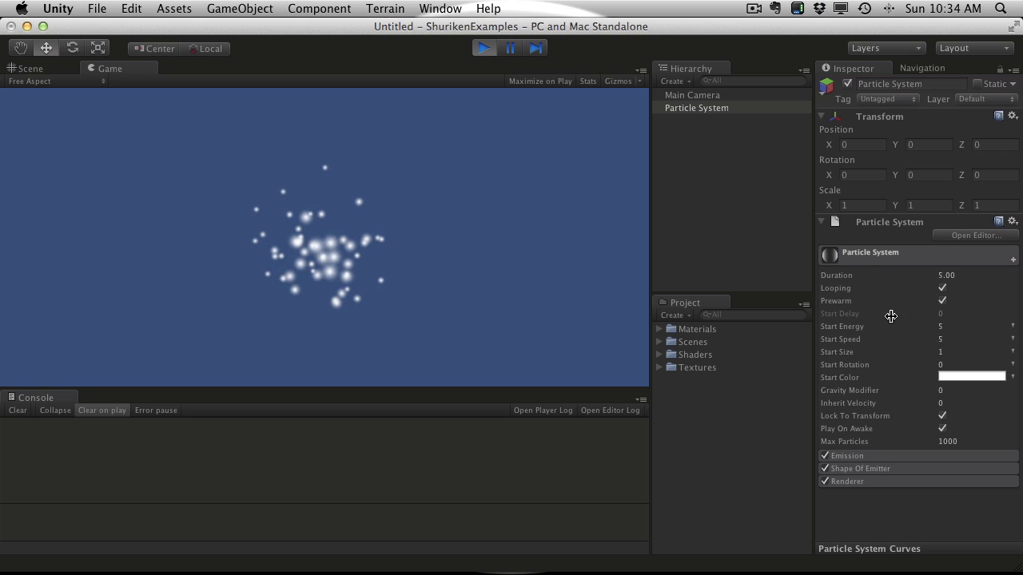
{"action": "left_click", "coordinate": [485, 48]}
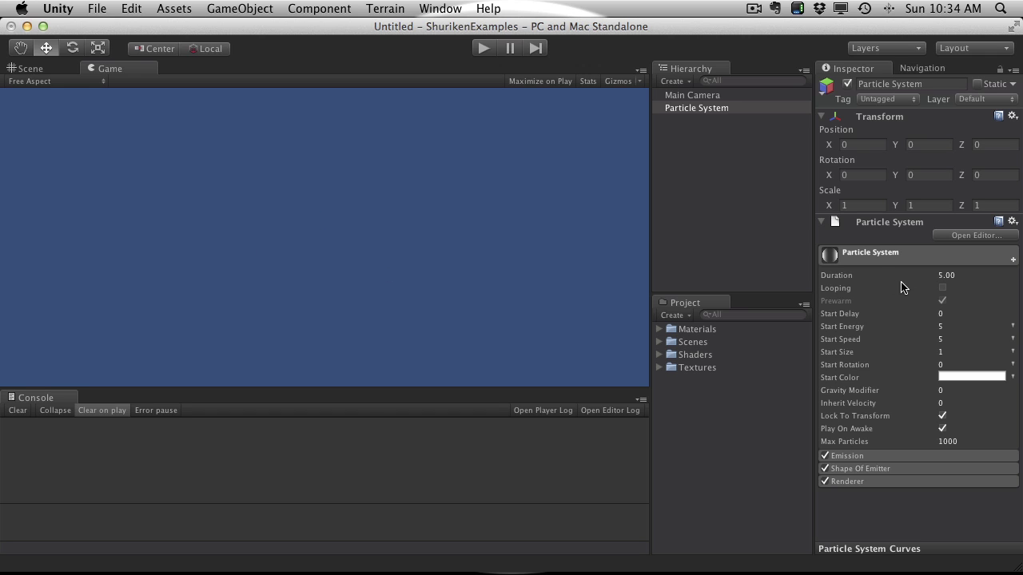
{"action": "left_click", "coordinate": [484, 50]}
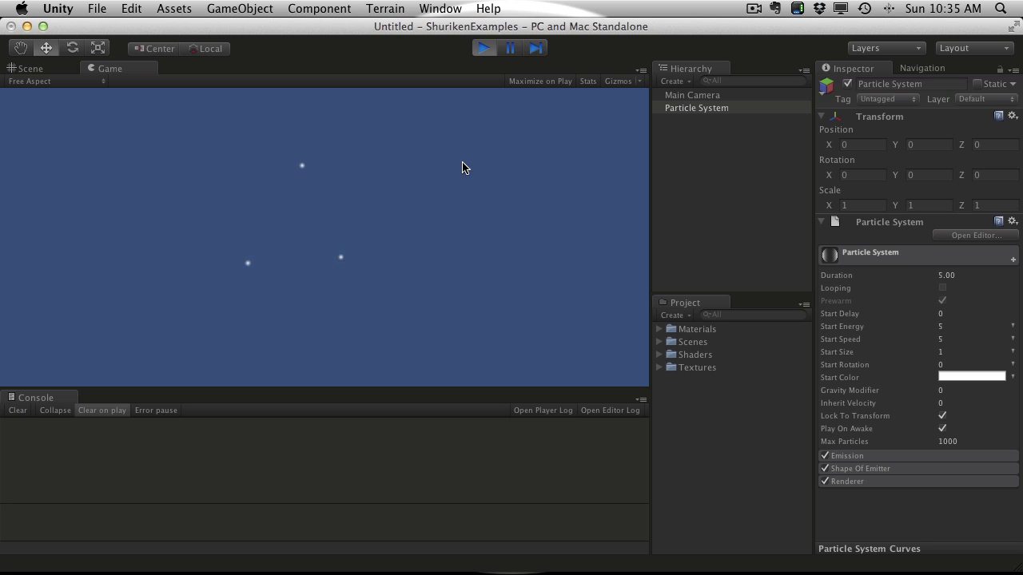
- Play and stop the scene repeatedly to compare playback with Looping and Prewarm enabled
{"action": "left_click", "coordinate": [483, 50]}
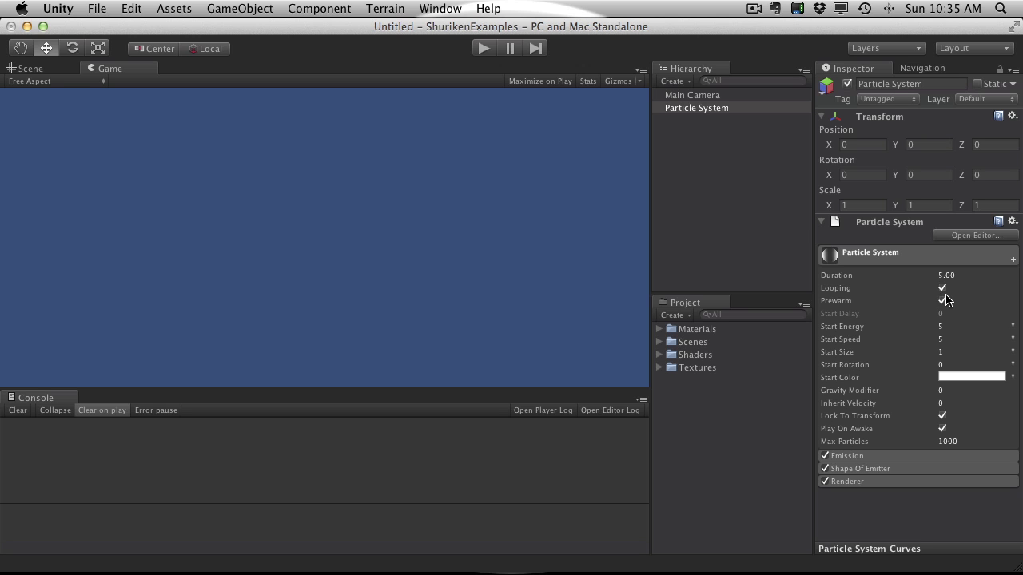
{"action": "left_click", "coordinate": [483, 48]}
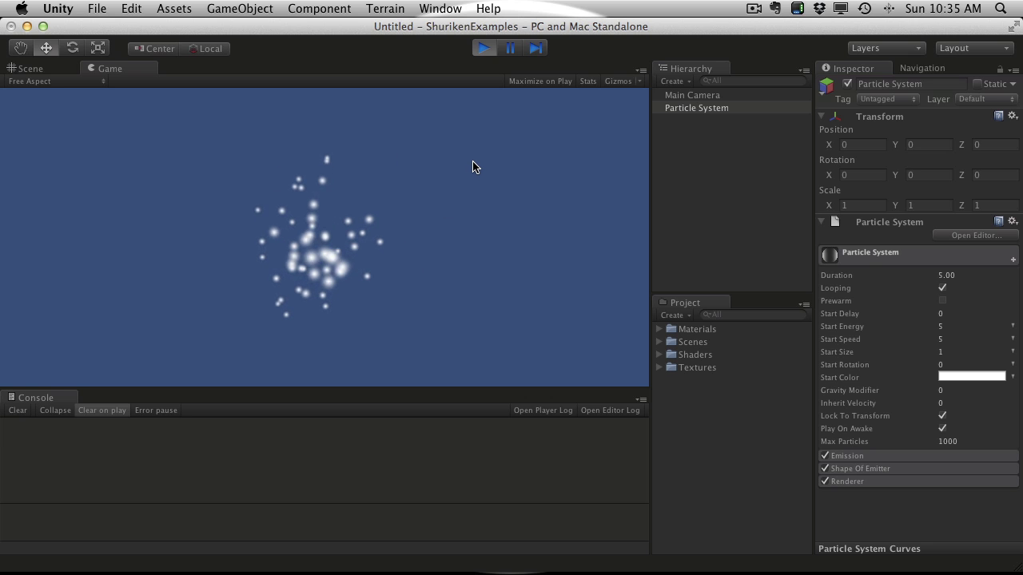
{"action": "left_click", "coordinate": [487, 49]}
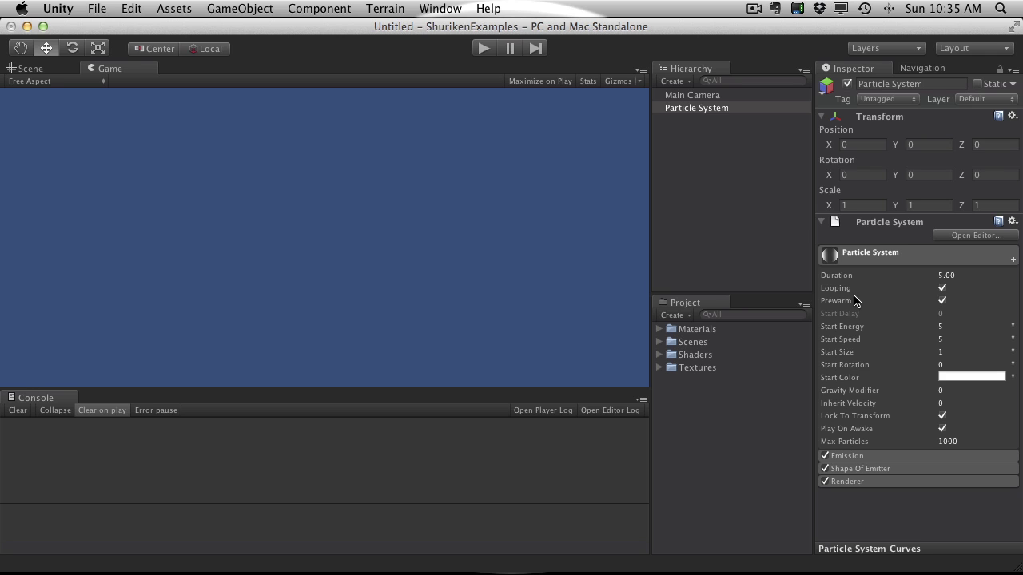
{"action": "mouse_move", "coordinate": [883, 313]}
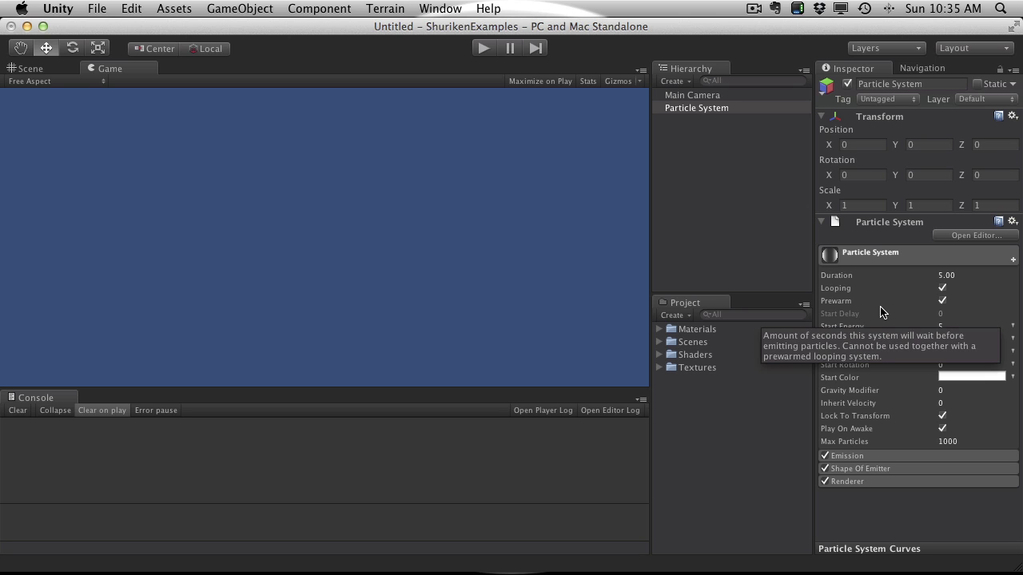
{"action": "left_click", "coordinate": [485, 51]}
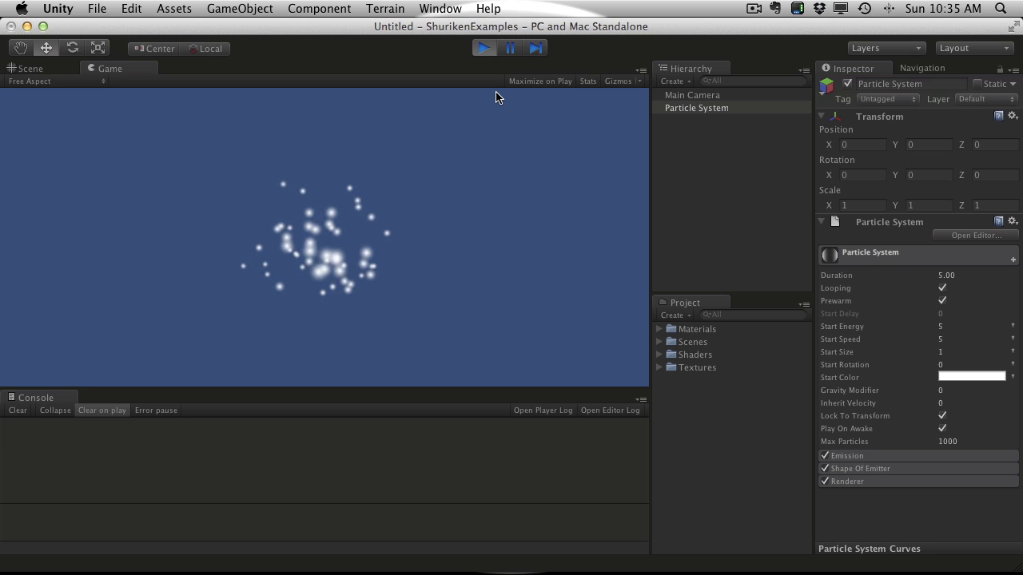
{"action": "left_click", "coordinate": [483, 48]}
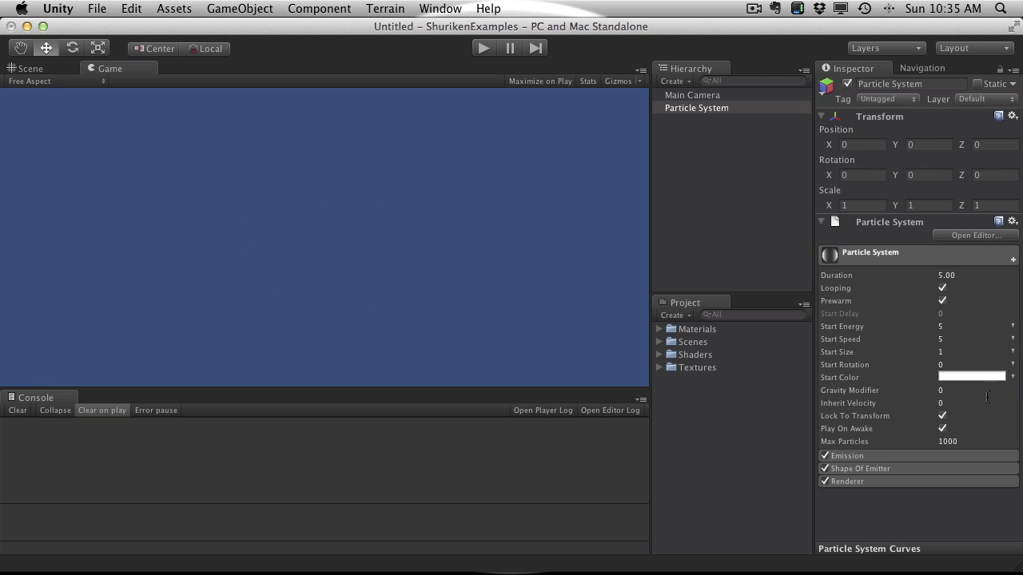
{"action": "mouse_move", "coordinate": [835, 304]}
- Turn off Prewarm and set Start Delay to 2
{"action": "mouse_move", "coordinate": [847, 328]}
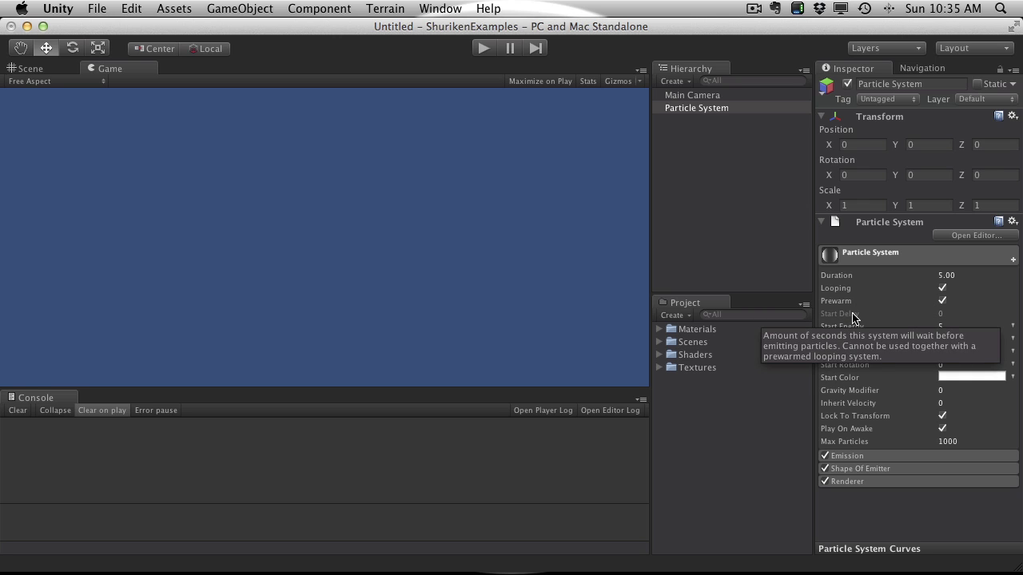
{"action": "left_click", "coordinate": [942, 301]}
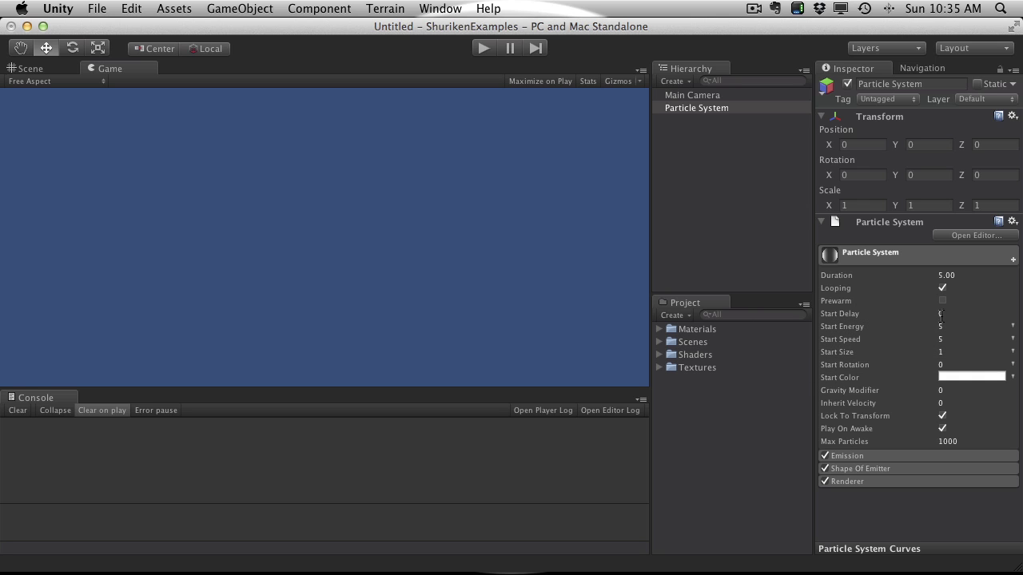
{"action": "left_click", "coordinate": [940, 315]}
{"action": "type", "text": "2"}
{"action": "key", "text": "Return"}
- Test-play the 2-second start delay, then toggle Prewarm on and off again
{"action": "left_click", "coordinate": [484, 49]}
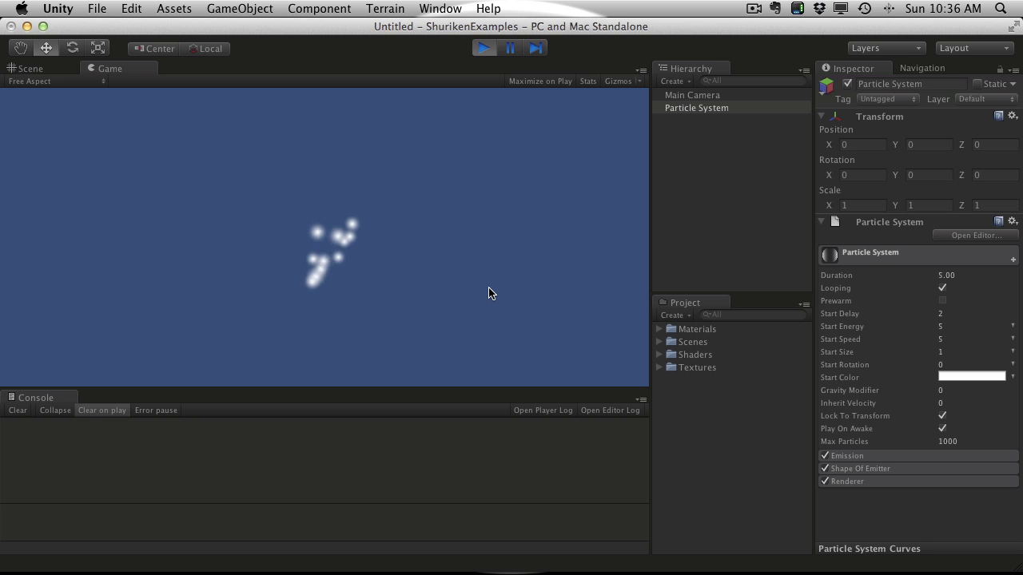
{"action": "left_click", "coordinate": [482, 48]}
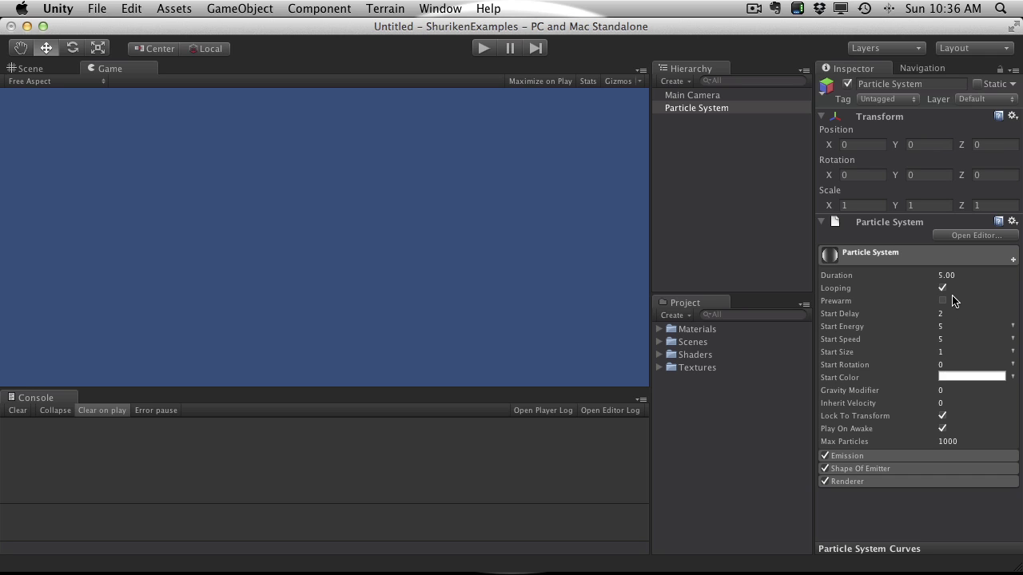
{"action": "left_click", "coordinate": [943, 300]}
{"action": "left_click", "coordinate": [943, 300]}
{"action": "left_click", "coordinate": [484, 48]}
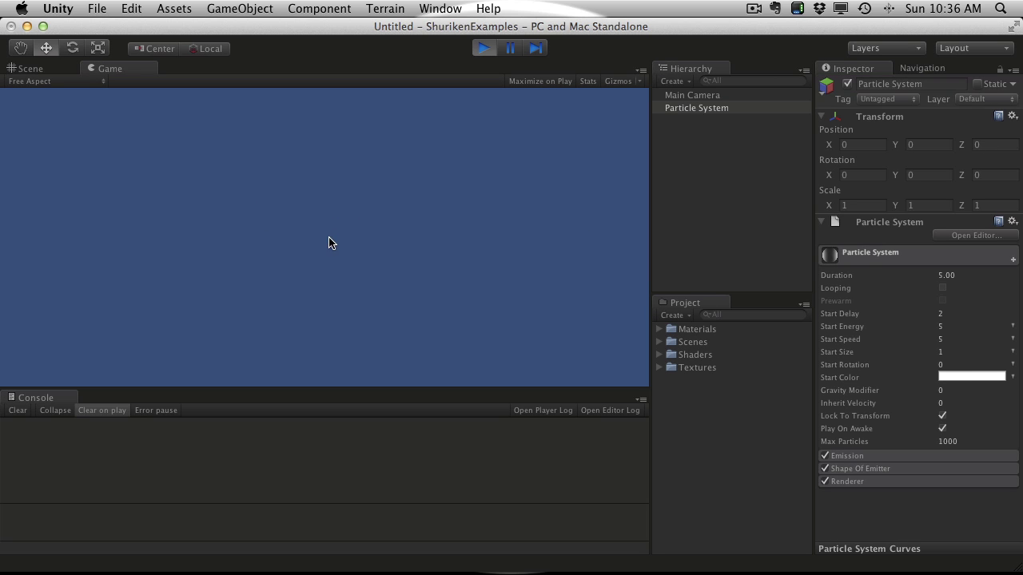
{"action": "left_click", "coordinate": [944, 324]}
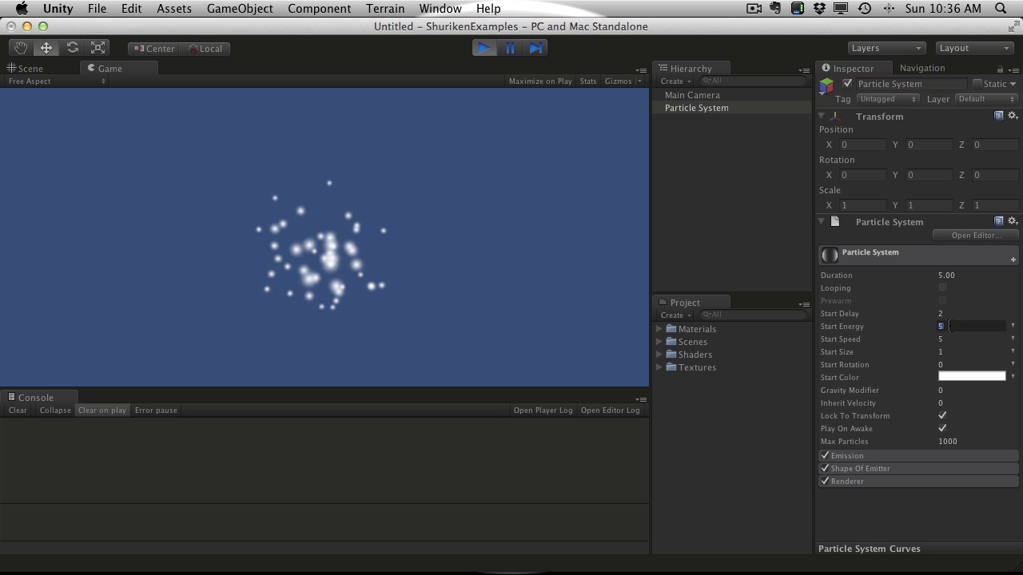
{"action": "left_click", "coordinate": [484, 50]}
{"action": "left_click", "coordinate": [951, 326]}
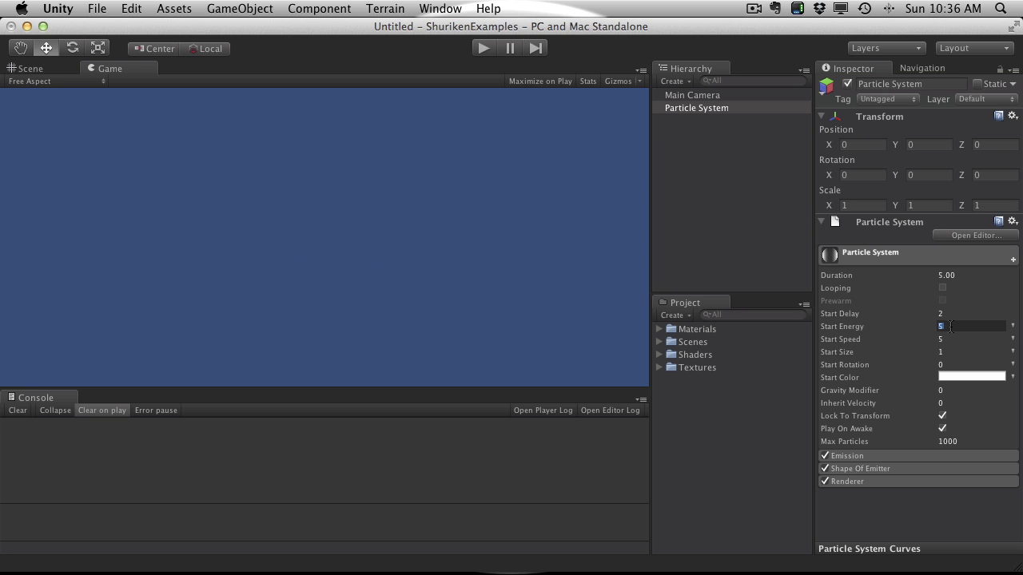
{"action": "key", "text": "shift+Tab"}
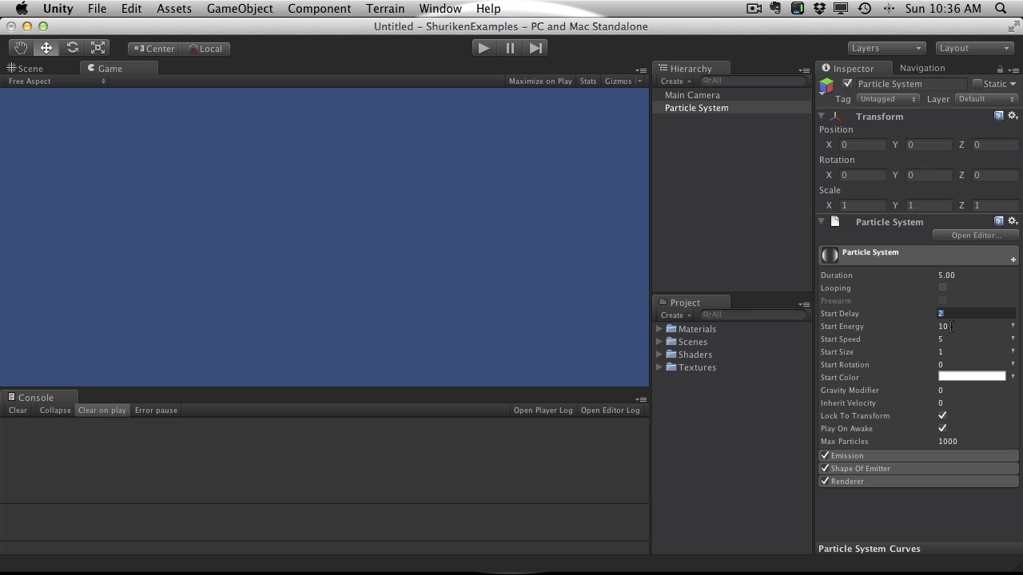
{"action": "type", "text": "1"}
{"action": "key", "text": "Return"}
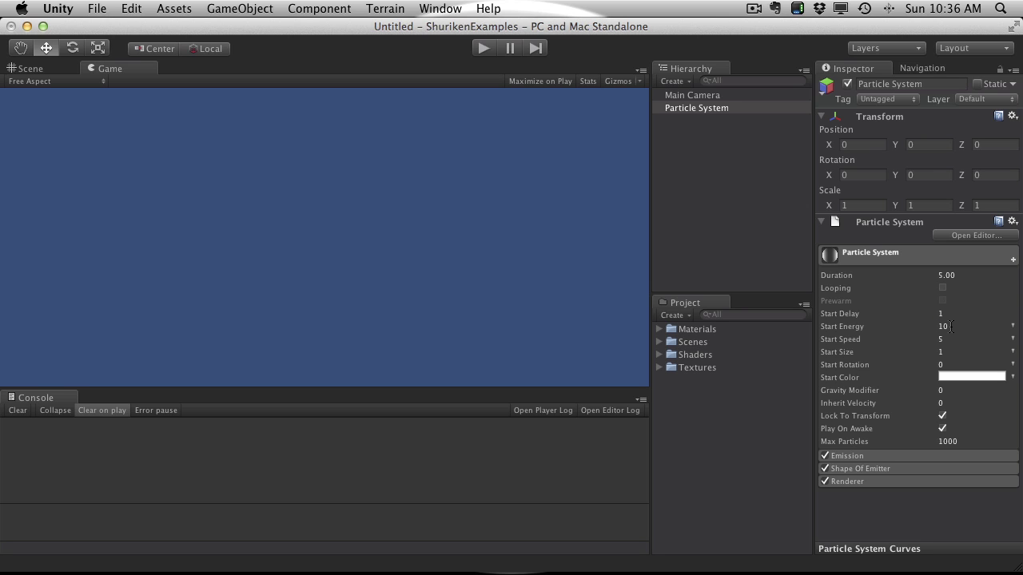
{"action": "left_click", "coordinate": [484, 48]}
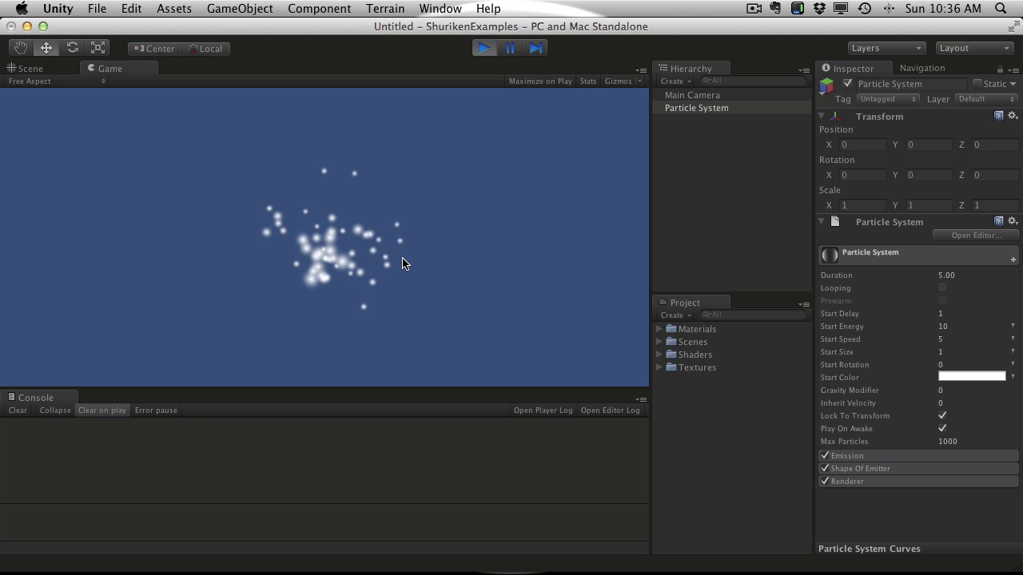
{"action": "left_click", "coordinate": [484, 48]}
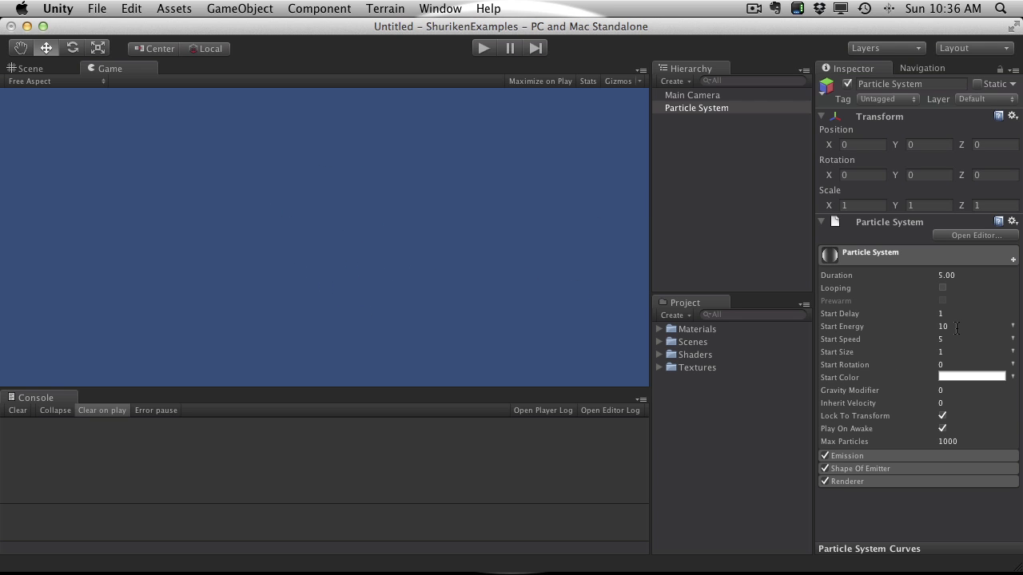
- Switch Start Energy to Curve mode and show it in the Particle System Curves editor
{"action": "left_click", "coordinate": [1014, 327]}
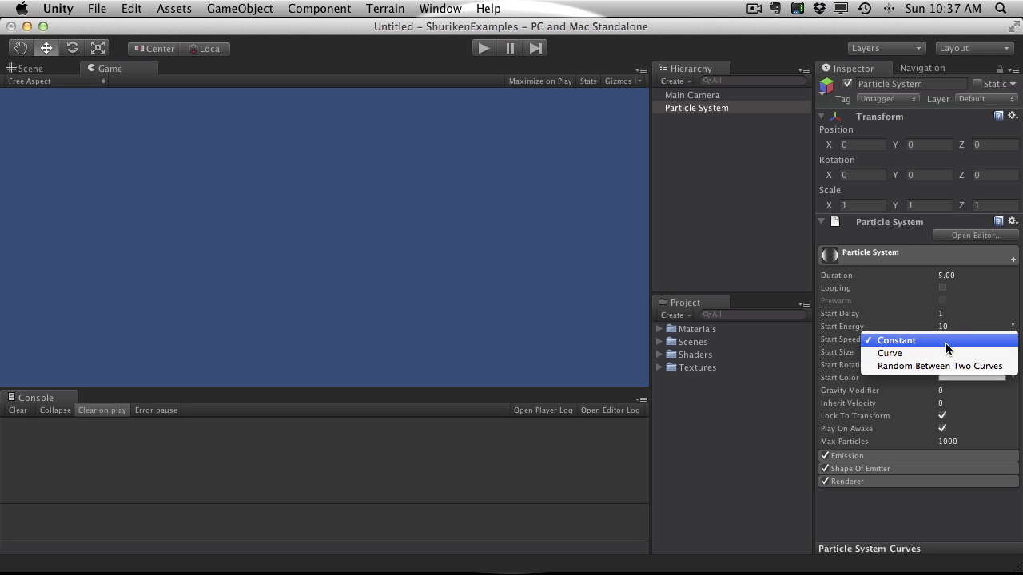
{"action": "left_click", "coordinate": [914, 354]}
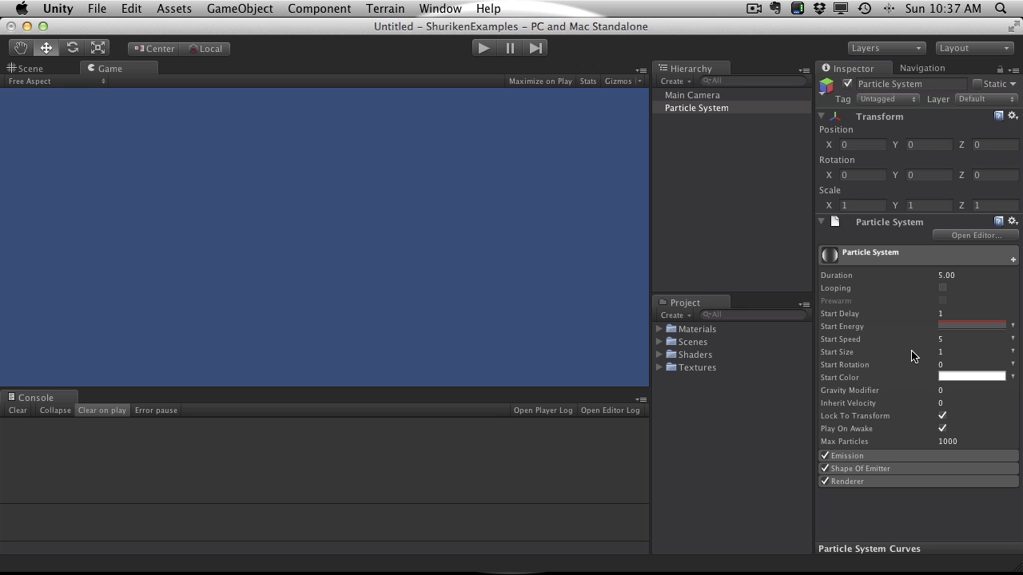
{"action": "left_click", "coordinate": [905, 551]}
{"action": "left_click_drag", "start_coordinate": [906, 469], "coordinate": [901, 392]}
{"action": "left_click", "coordinate": [950, 327]}
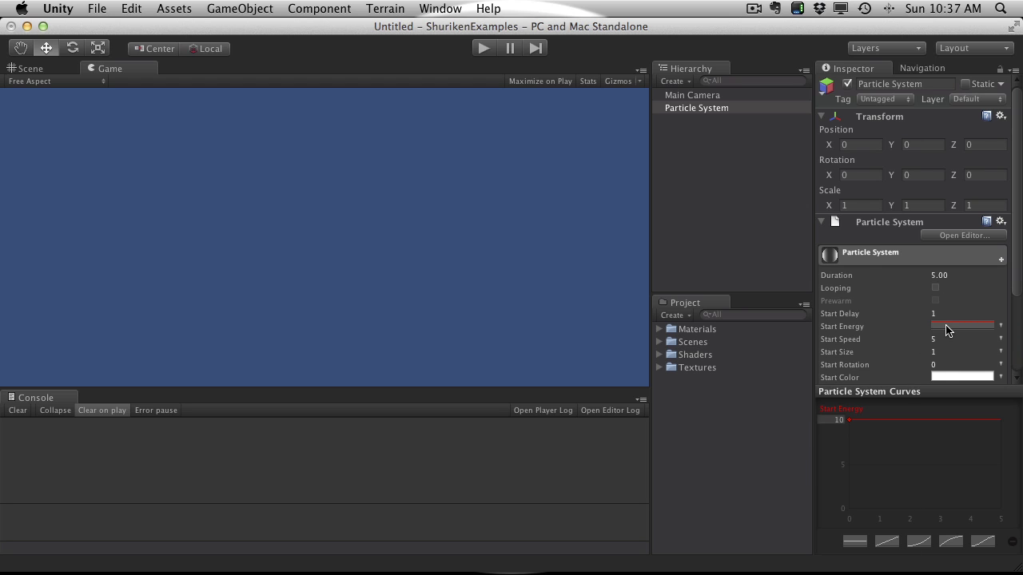
{"action": "left_click_drag", "start_coordinate": [920, 395], "coordinate": [919, 424]}
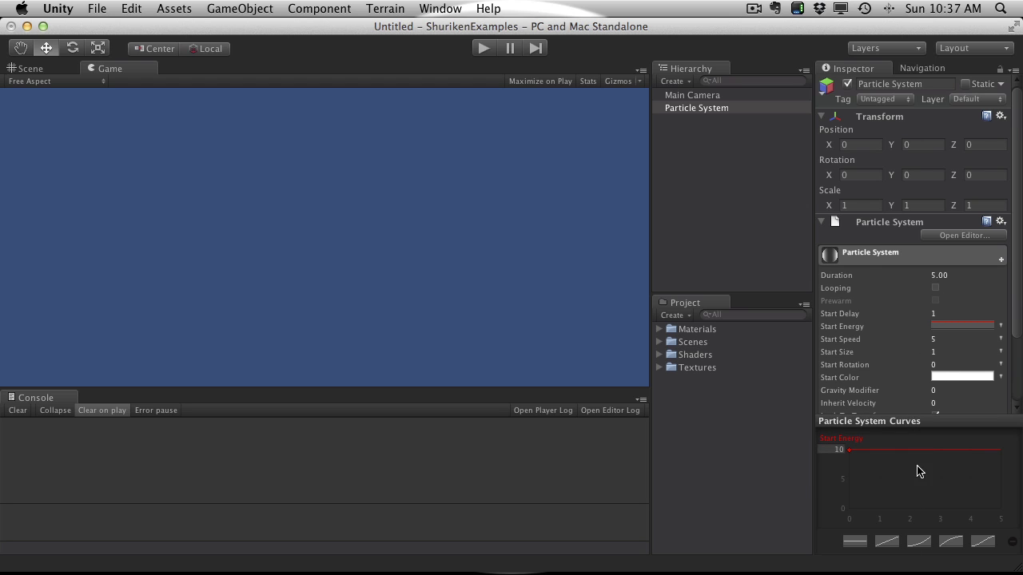
- Shape the Start Energy curve to rise from about 1 to 6, then play the scene
{"action": "left_click_drag", "start_coordinate": [845, 450], "coordinate": [918, 489]}
{"action": "left_click", "coordinate": [923, 547]}
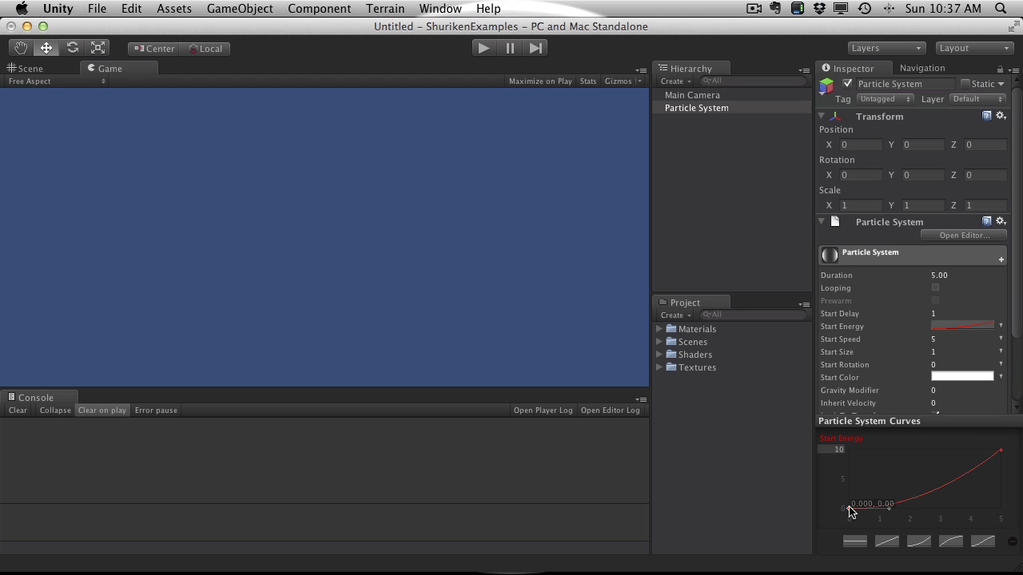
{"action": "left_click_drag", "start_coordinate": [849, 505], "coordinate": [914, 524]}
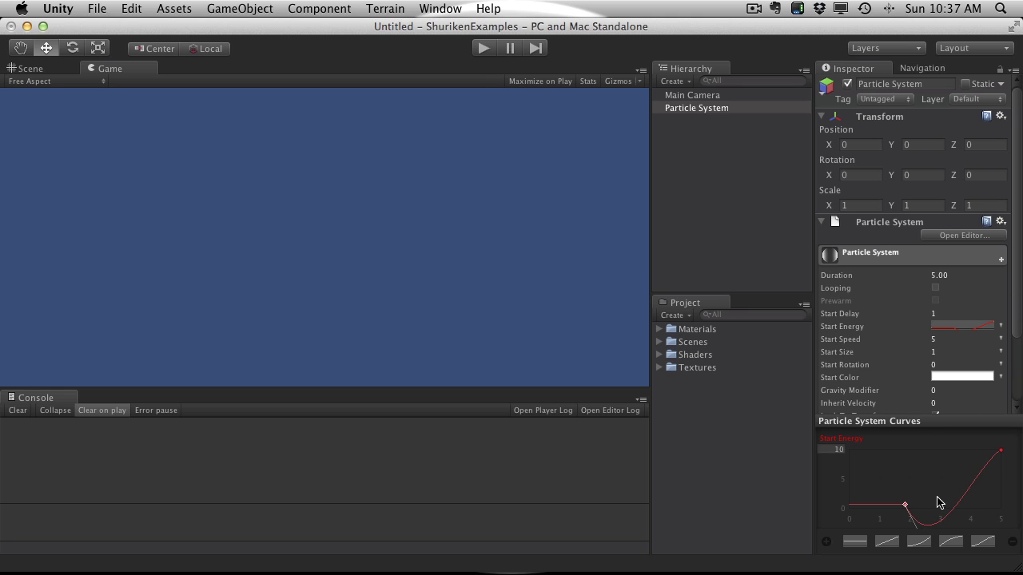
{"action": "left_click_drag", "start_coordinate": [1000, 453], "coordinate": [934, 451]}
{"action": "left_click", "coordinate": [486, 48]}
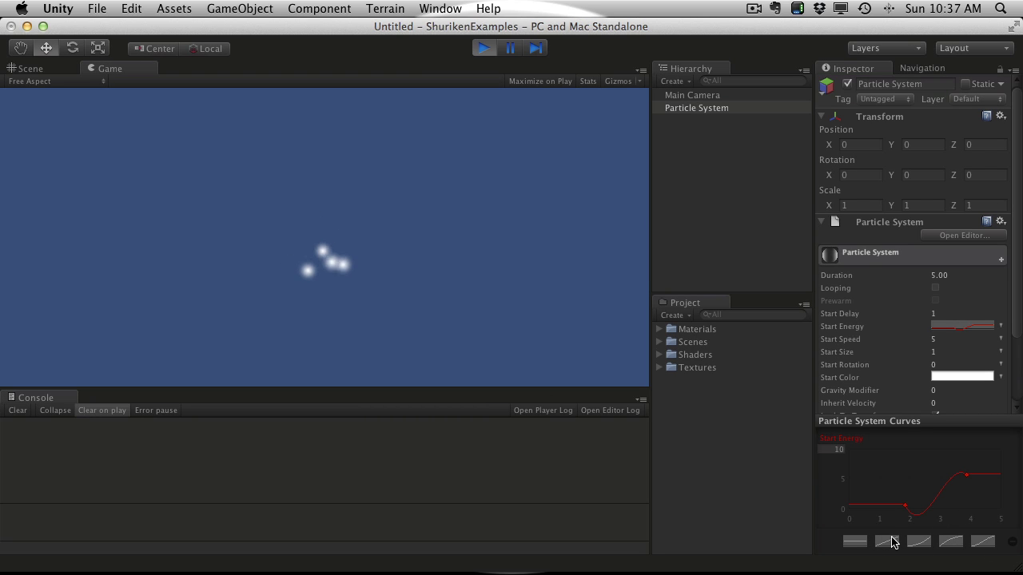
- Stop play mode and set Start Energy to a constant 3
{"action": "left_click", "coordinate": [483, 48]}
{"action": "left_click", "coordinate": [1001, 328]}
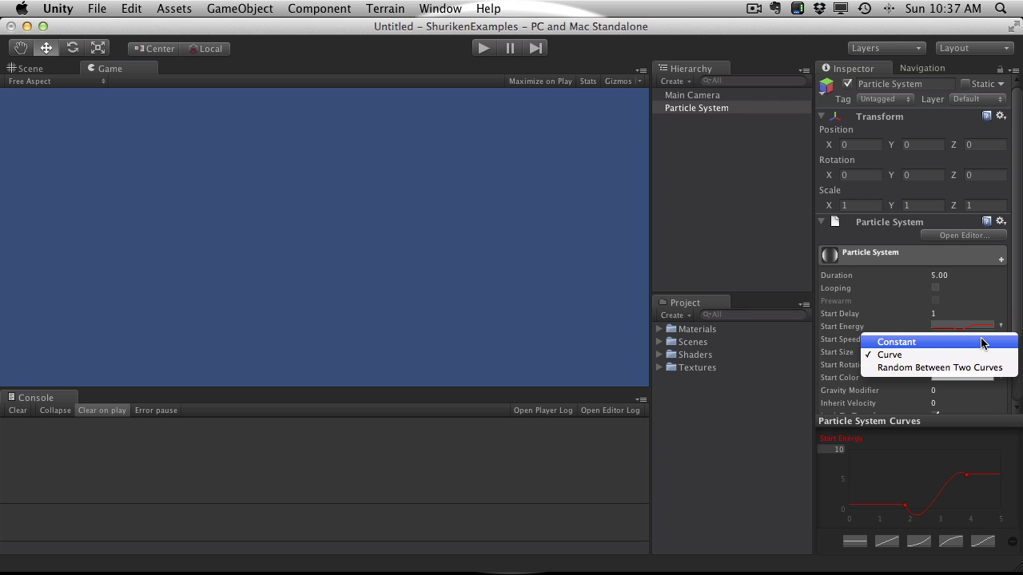
{"action": "left_click", "coordinate": [981, 339]}
{"action": "left_click", "coordinate": [951, 327]}
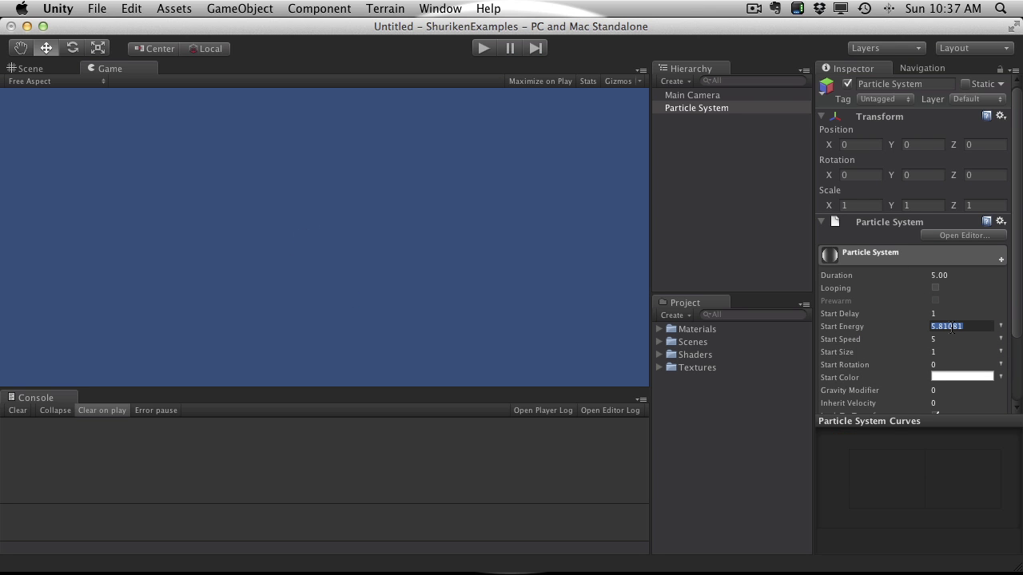
{"action": "type", "text": "2"}
{"action": "key", "text": "Return"}
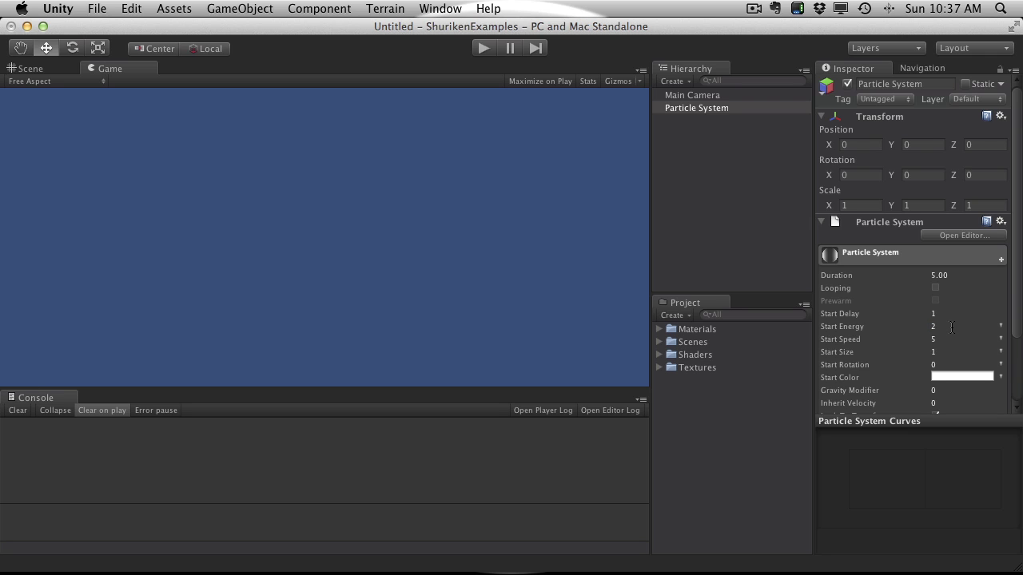
{"action": "left_click", "coordinate": [951, 326]}
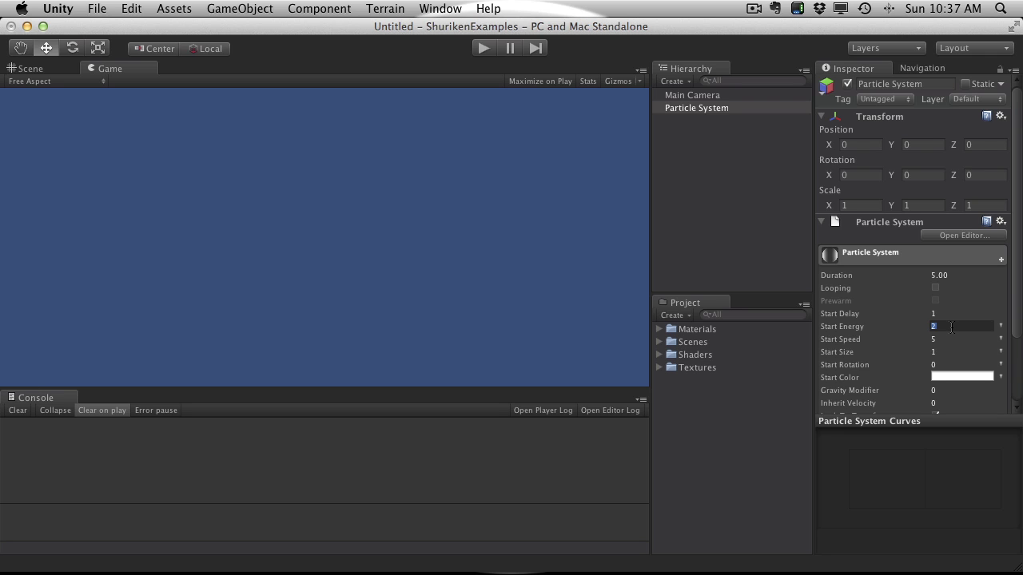
{"action": "key", "text": "Return"}
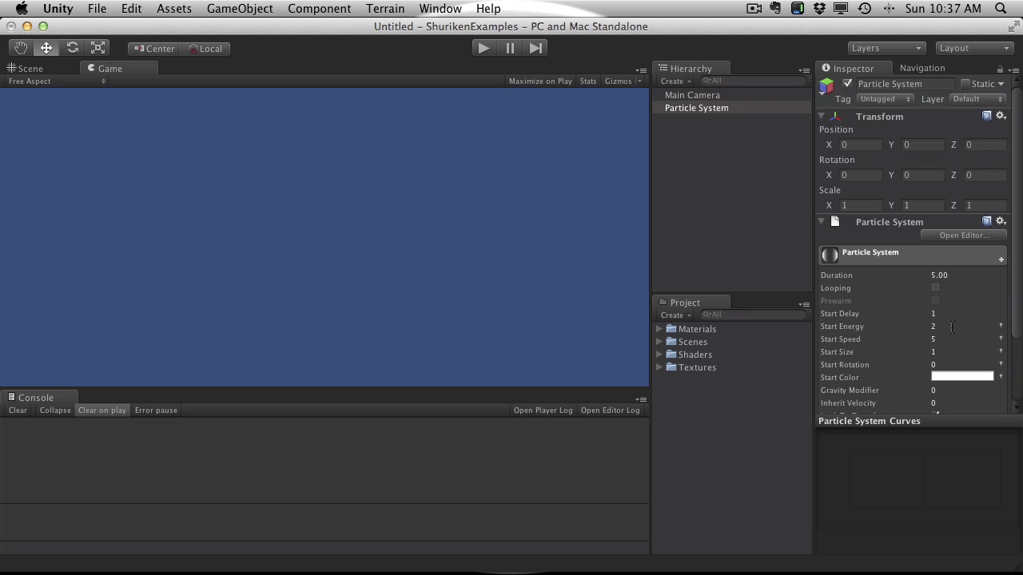
{"action": "left_click", "coordinate": [951, 328]}
{"action": "type", "text": "3"}
{"action": "key", "text": "Return"}
- Set Start Speed to Random Between Two Curves with a 0-to-5 ramp and test-play it
{"action": "left_click", "coordinate": [1001, 352]}
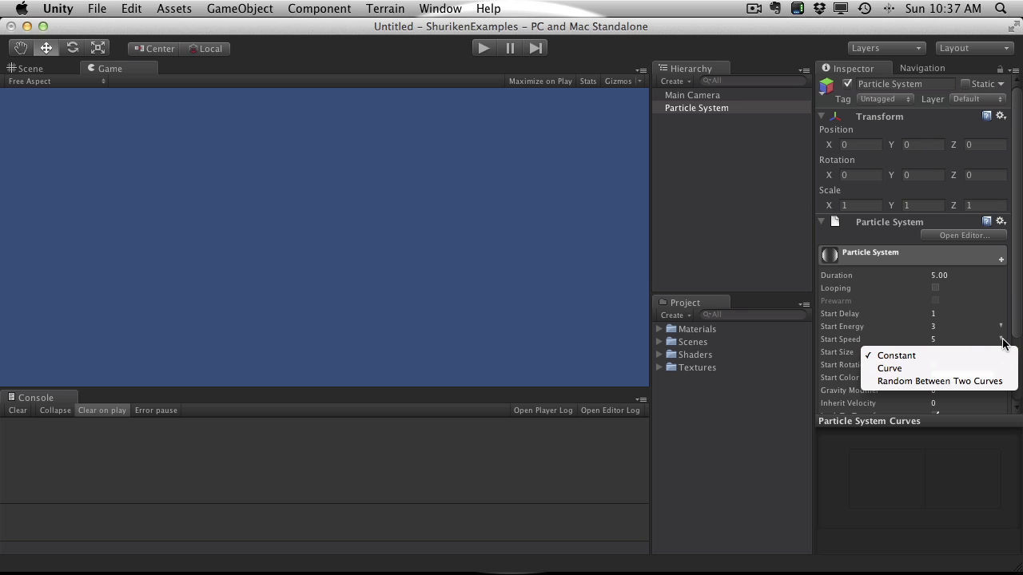
{"action": "left_click", "coordinate": [945, 381]}
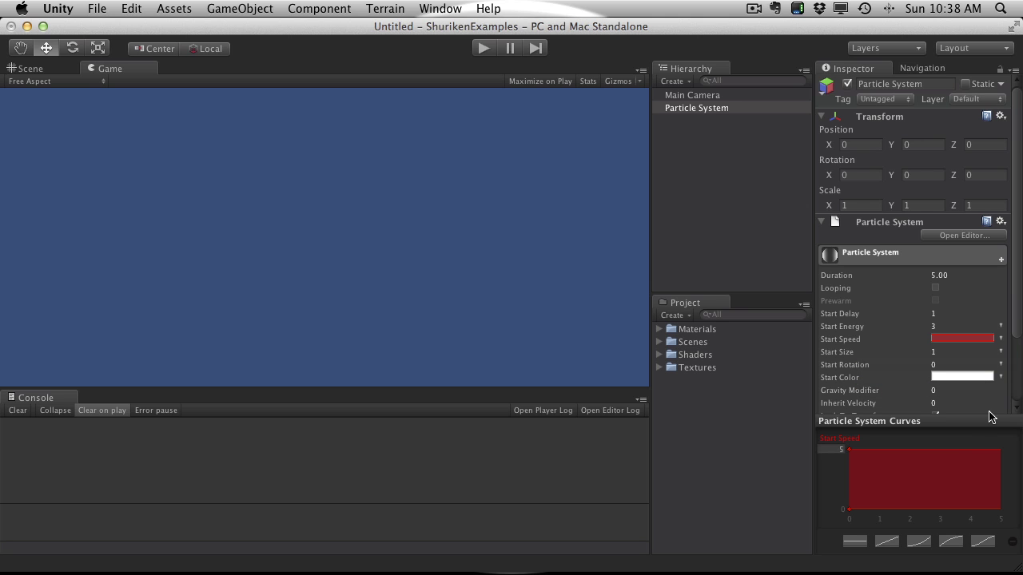
{"action": "left_click_drag", "start_coordinate": [849, 451], "coordinate": [865, 470]}
{"action": "left_click", "coordinate": [887, 538]}
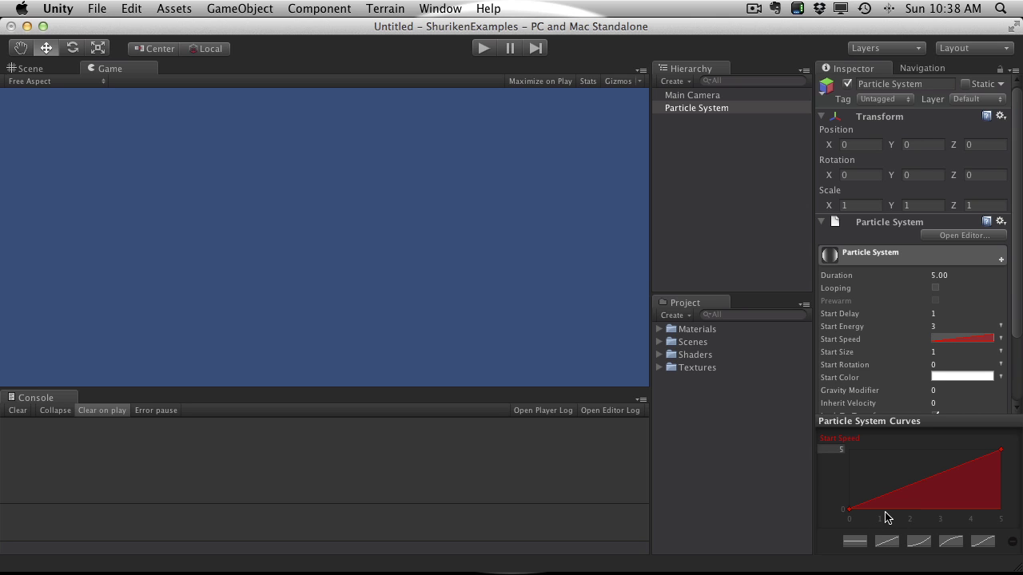
{"action": "left_click", "coordinate": [924, 544]}
{"action": "left_click", "coordinate": [483, 50]}
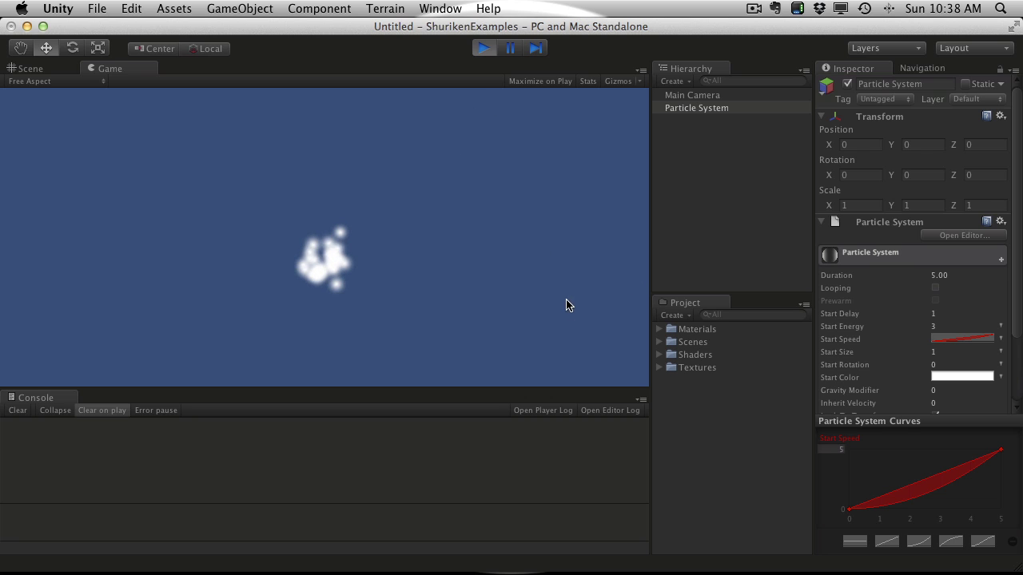
{"action": "left_click", "coordinate": [479, 46]}
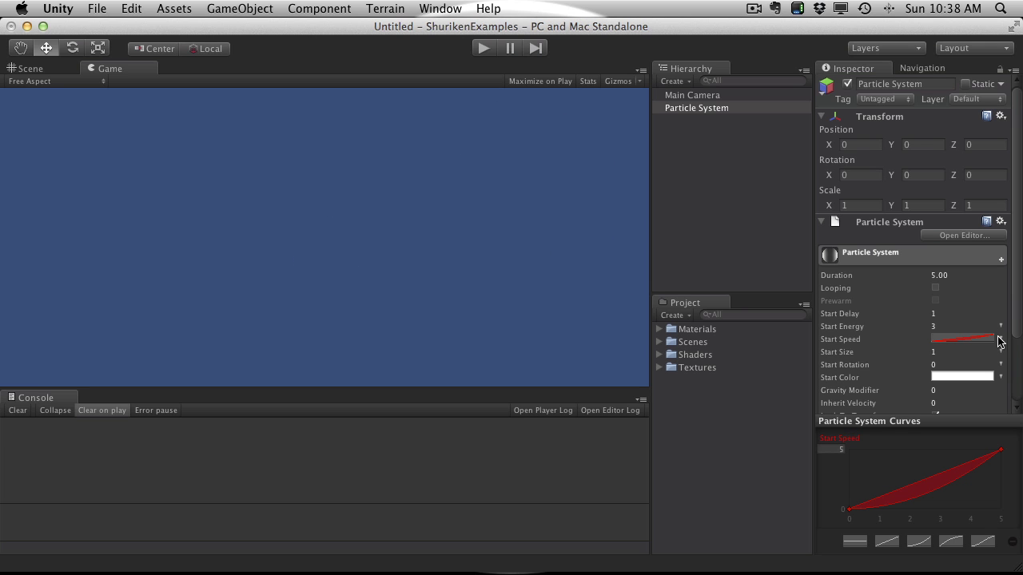
{"action": "left_click", "coordinate": [999, 340]}
{"action": "left_click", "coordinate": [978, 351]}
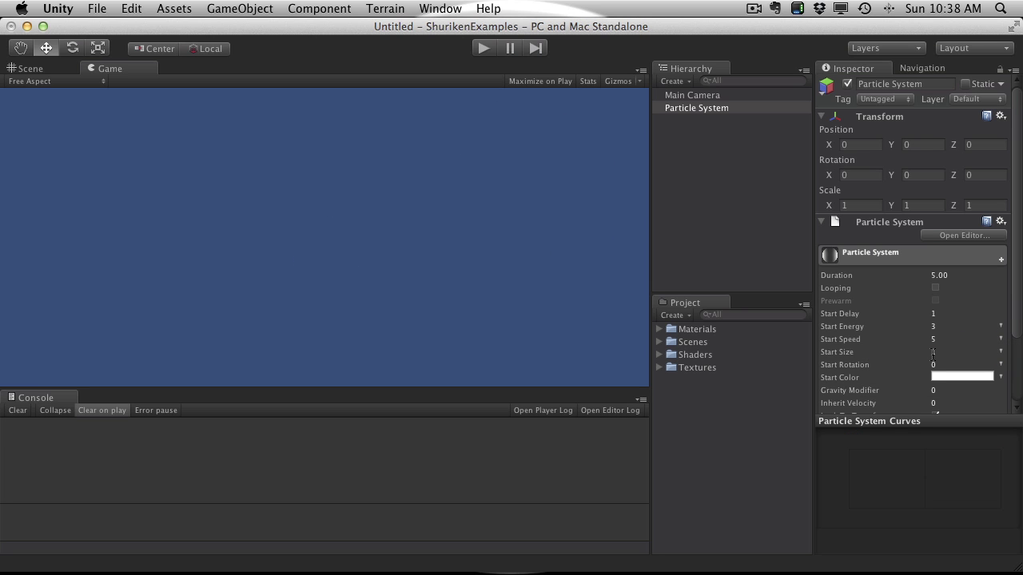
{"action": "left_click", "coordinate": [947, 352]}
{"action": "left_click", "coordinate": [1001, 352]}
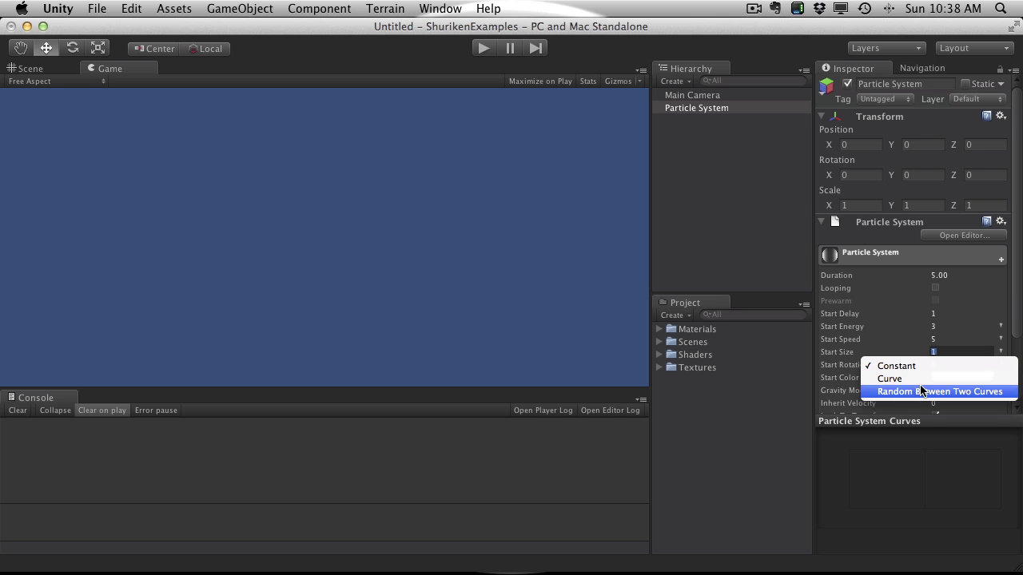
{"action": "left_click", "coordinate": [889, 301]}
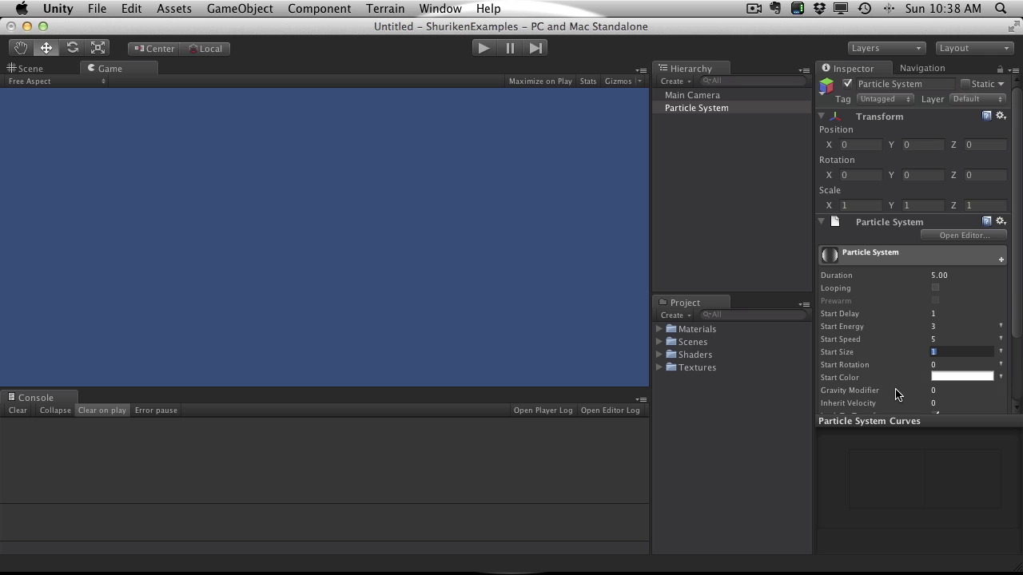
- Pick a deep red Start Color in the colour picker
{"action": "left_click", "coordinate": [946, 365]}
{"action": "left_click", "coordinate": [950, 377]}
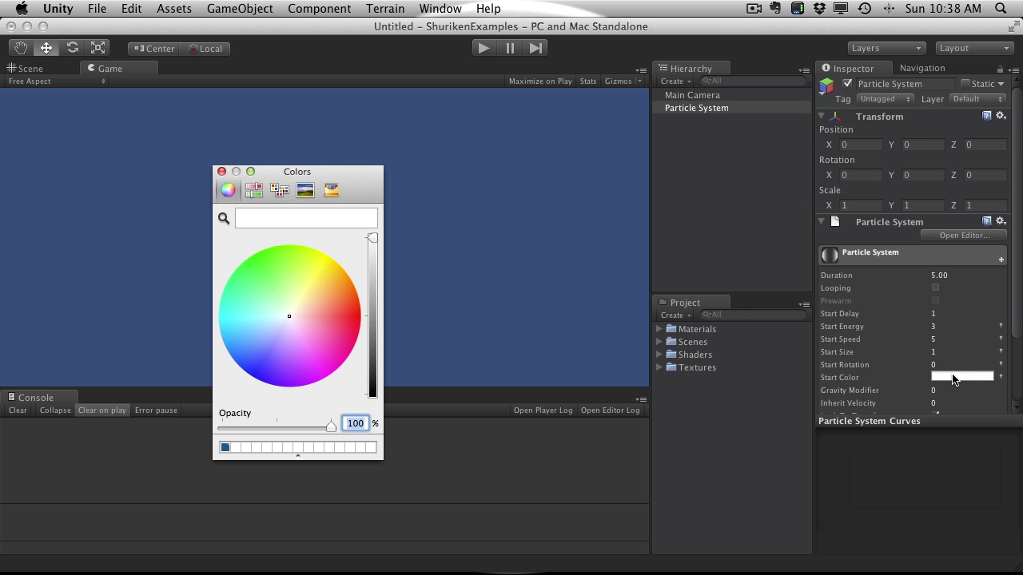
{"action": "left_click", "coordinate": [329, 321]}
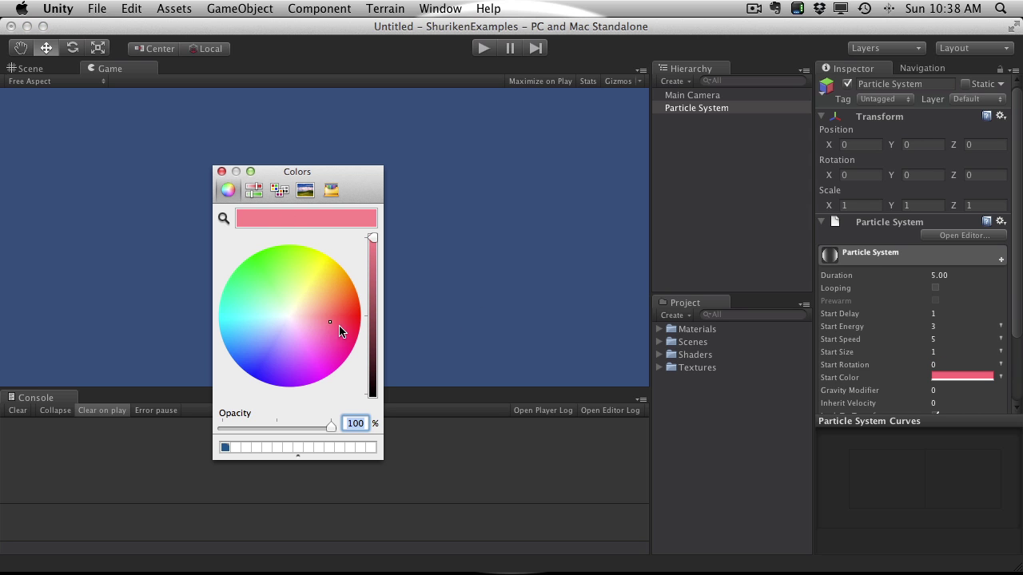
{"action": "left_click", "coordinate": [355, 331]}
{"action": "left_click", "coordinate": [221, 171]}
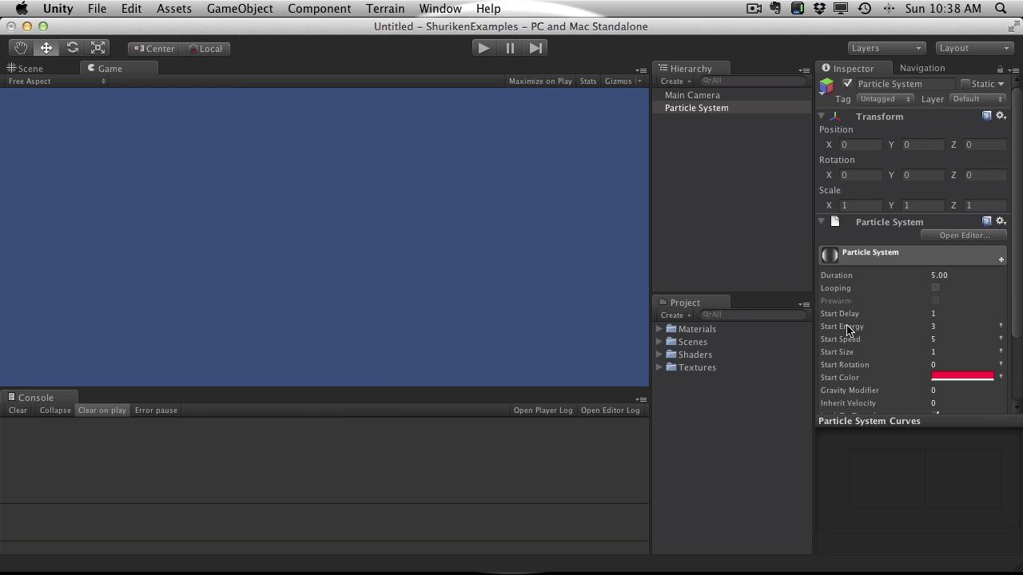
- Reselect the Particle System and switch between the Scene and Game views
{"action": "left_click", "coordinate": [734, 108]}
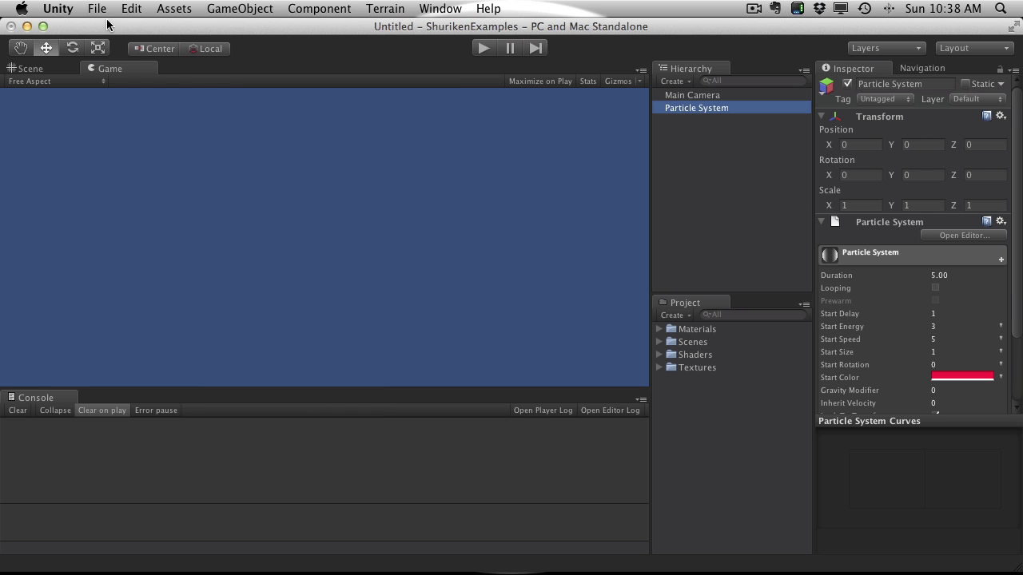
{"action": "left_click", "coordinate": [67, 71]}
{"action": "left_click", "coordinate": [121, 74]}
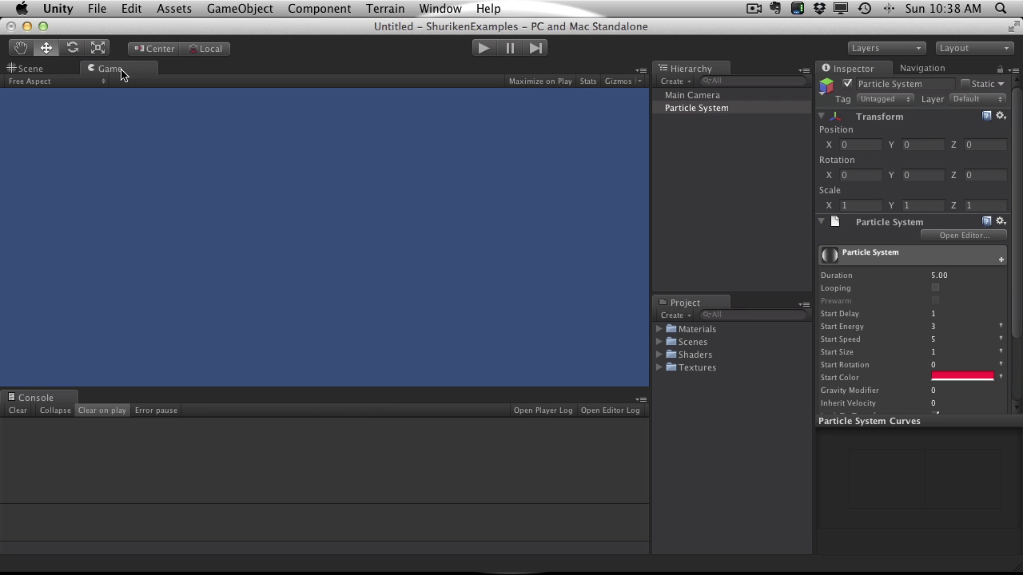
- Leave Looping off, then play and stop the scene to watch the red particle burst
{"action": "left_click", "coordinate": [936, 289]}
{"action": "left_click", "coordinate": [935, 289]}
{"action": "left_click", "coordinate": [679, 109]}
{"action": "left_click", "coordinate": [482, 50]}
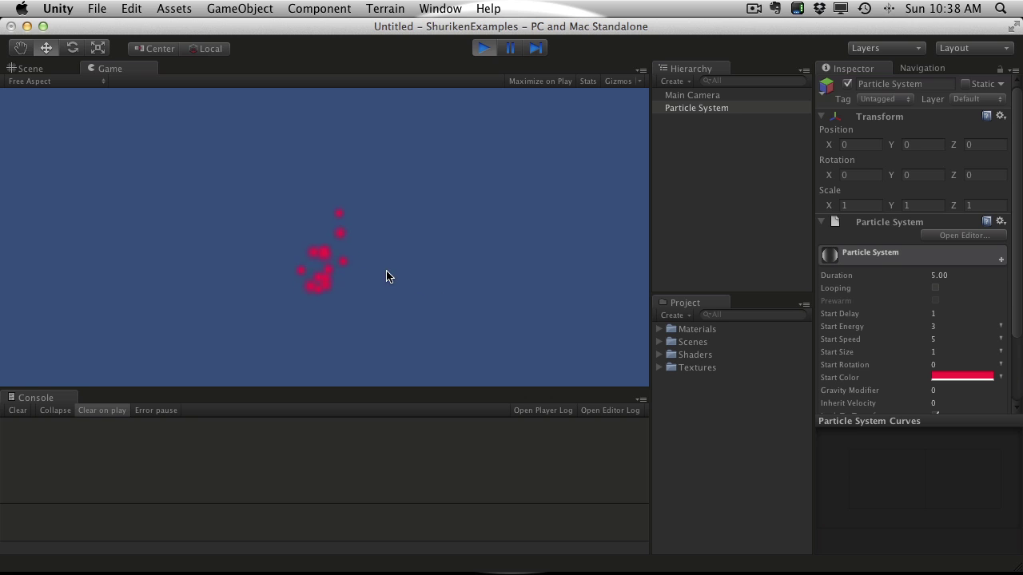
{"action": "left_click", "coordinate": [484, 48]}
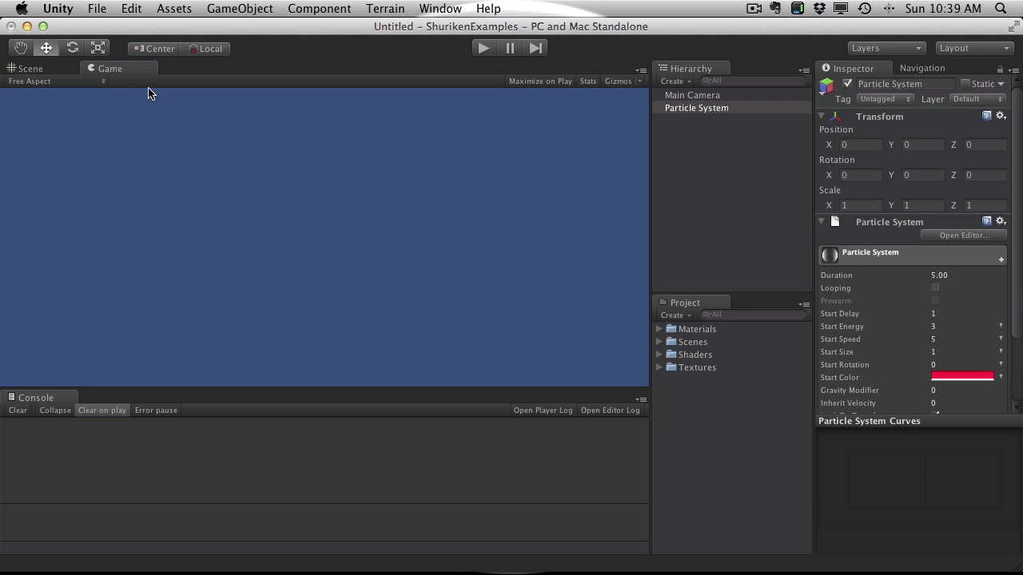
{"action": "left_click", "coordinate": [67, 70]}
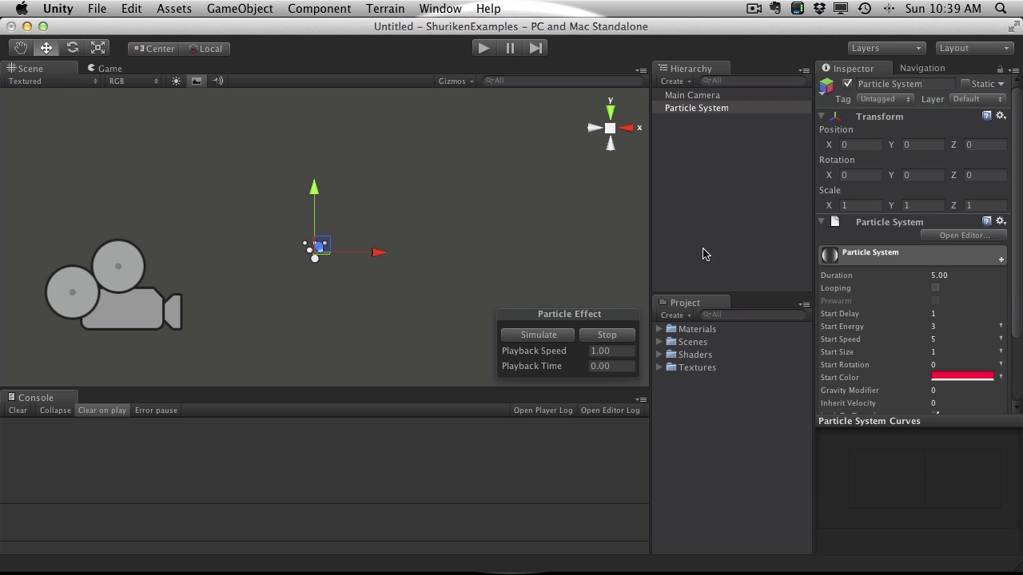
- Turn Looping back on and enable Prewarm on the Particle System
{"action": "left_click", "coordinate": [935, 288]}
{"action": "left_click", "coordinate": [934, 287]}
{"action": "left_click", "coordinate": [935, 287]}
{"action": "left_click", "coordinate": [935, 300]}
{"action": "left_click", "coordinate": [708, 132]}
{"action": "left_click", "coordinate": [700, 109]}
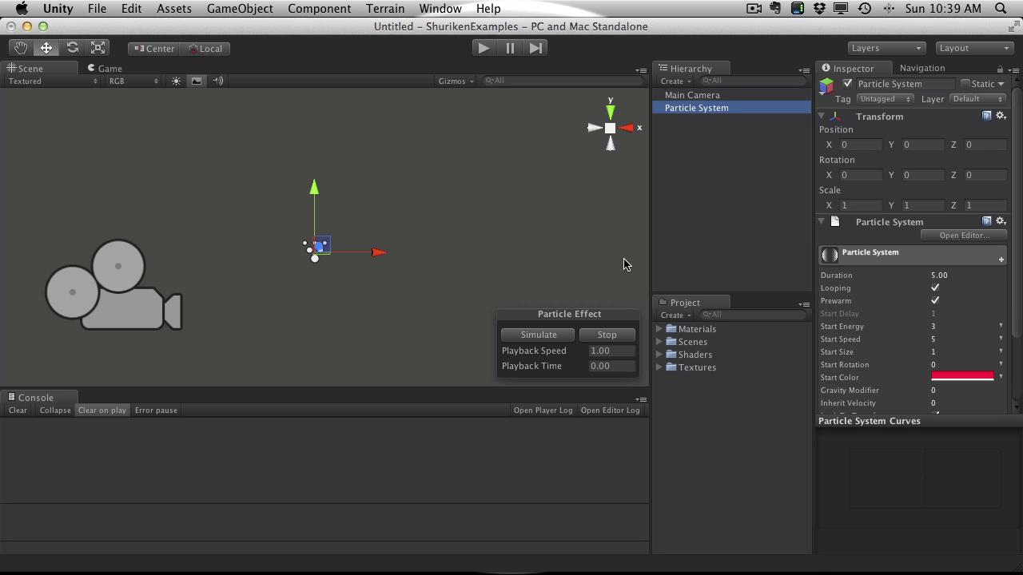
- Run the red particle preview in the Scene view, then pause and stop it
{"action": "left_click", "coordinate": [177, 83]}
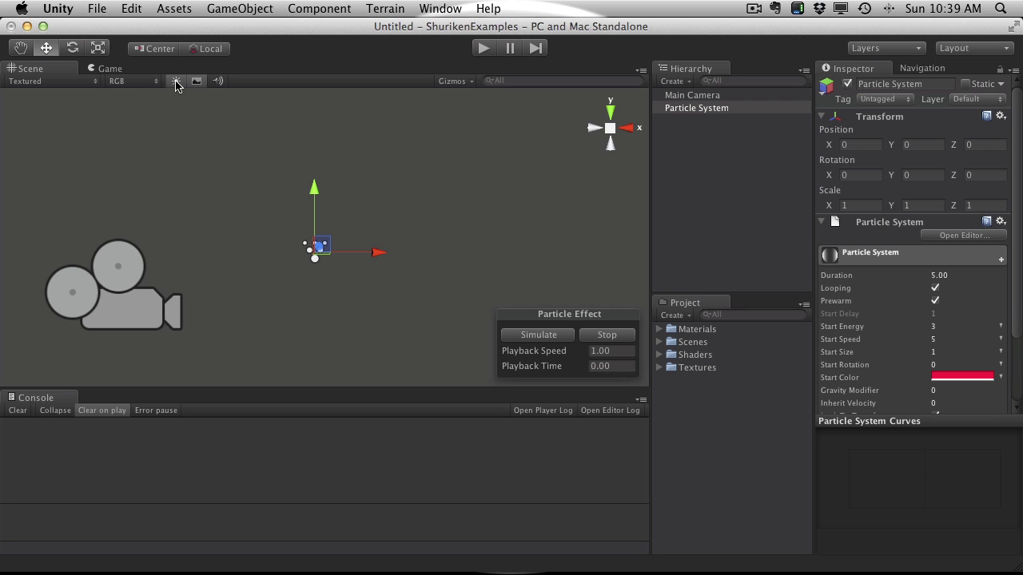
{"action": "scroll", "coordinate": [964, 318], "scroll_direction": "down", "scroll_amount": 1}
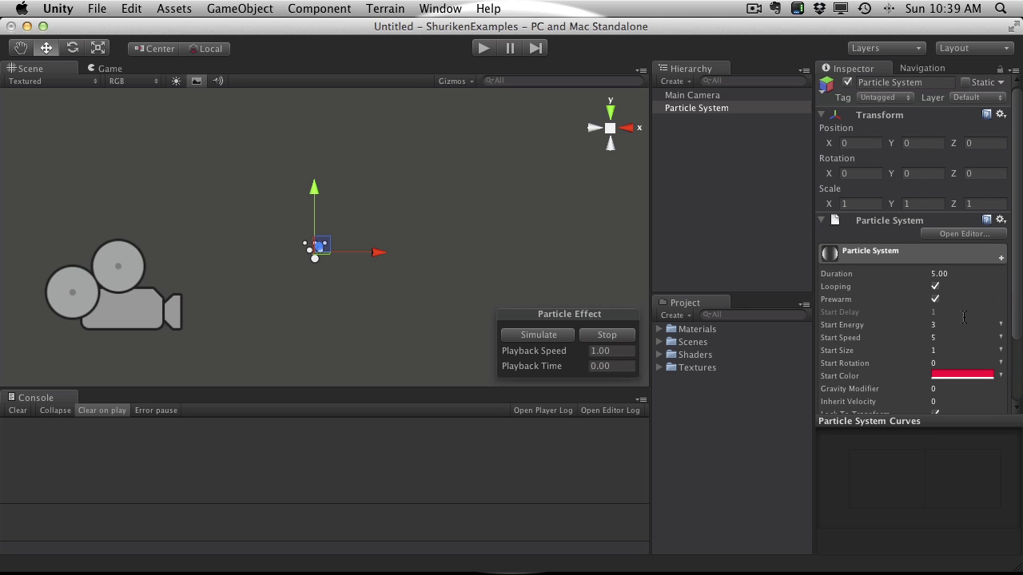
{"action": "scroll", "coordinate": [964, 318], "scroll_direction": "down", "scroll_amount": 1}
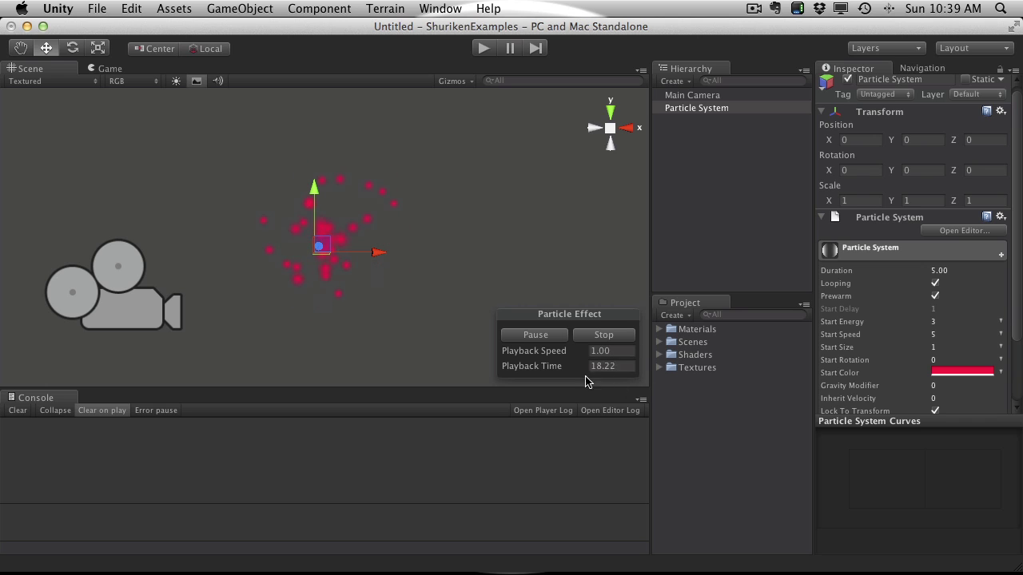
{"action": "left_click", "coordinate": [617, 366]}
{"action": "left_click", "coordinate": [595, 339]}
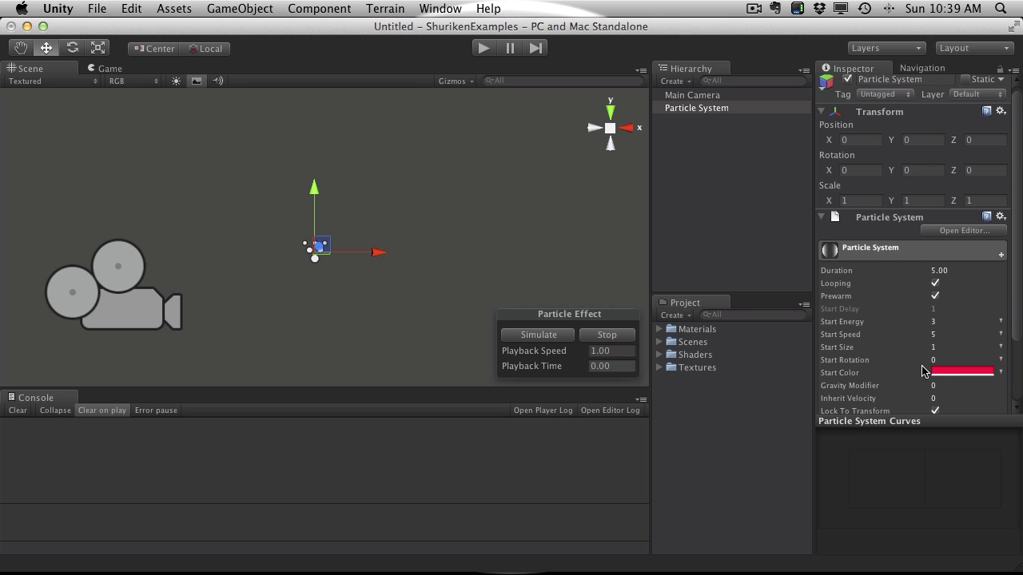
- Play and stop the scene to check the particles
{"action": "scroll", "coordinate": [923, 372], "scroll_direction": "down", "scroll_amount": 5}
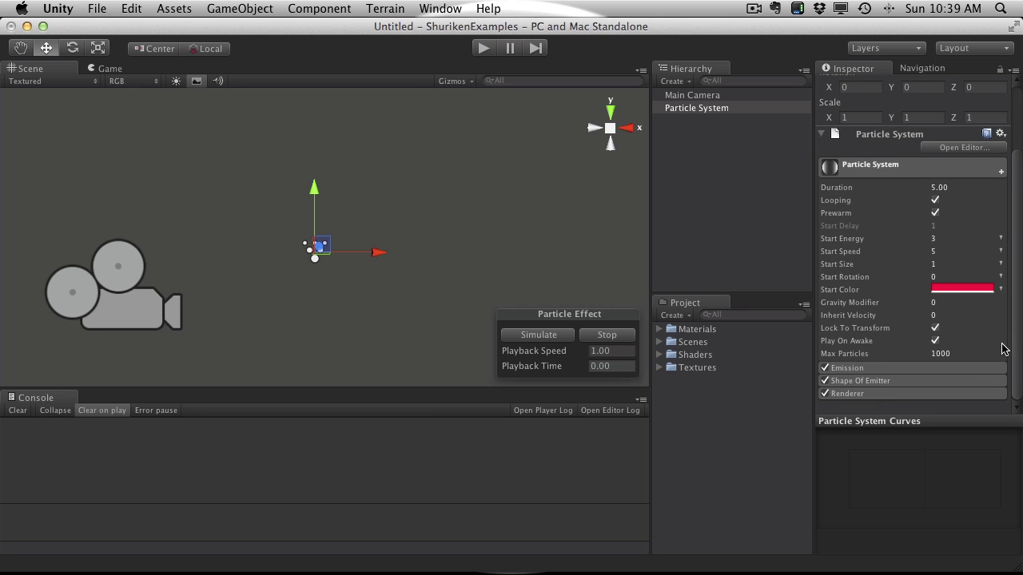
{"action": "left_click", "coordinate": [483, 48]}
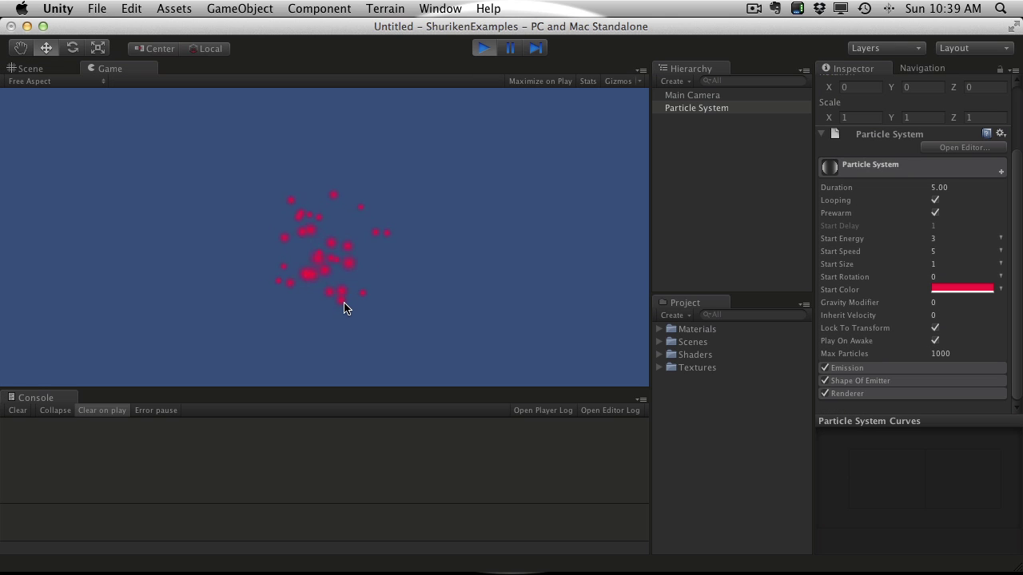
{"action": "left_click", "coordinate": [483, 48]}
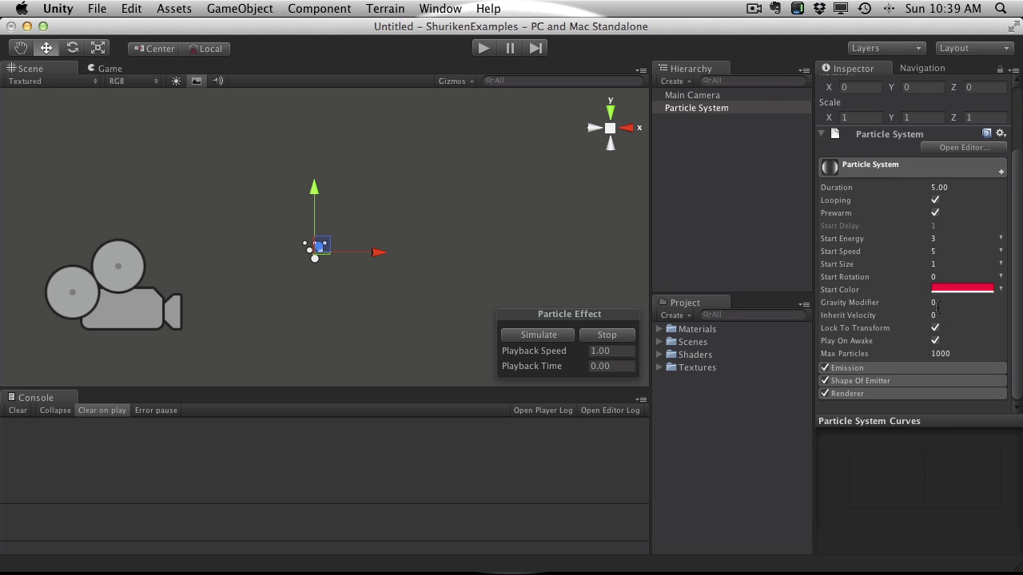
- Raise the Gravity Modifier from 0 to 3.22
{"action": "left_click", "coordinate": [937, 304]}
{"action": "type", "text": "1"}
{"action": "key", "text": "Return"}
{"action": "mouse_move", "coordinate": [863, 306]}
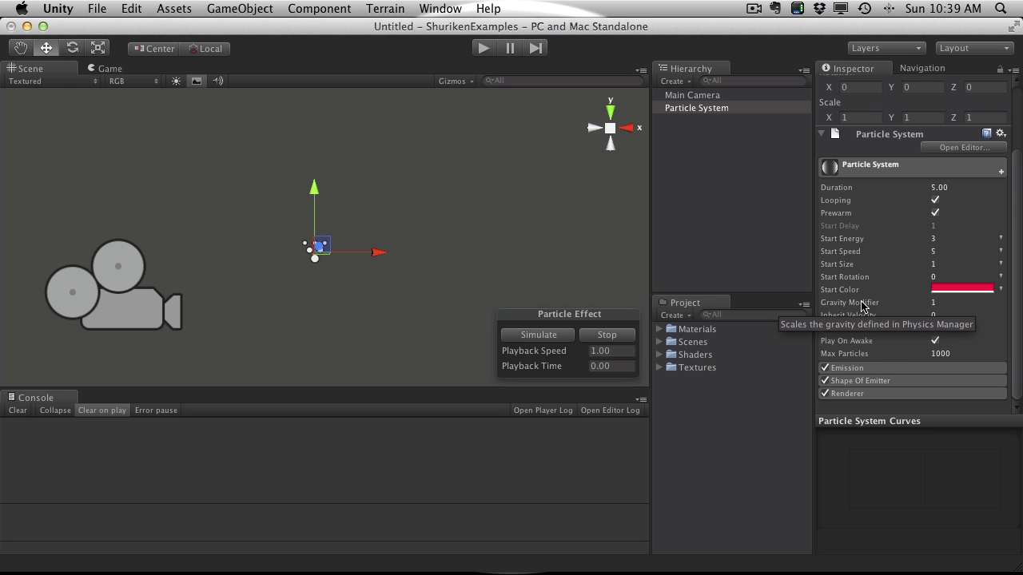
{"action": "left_click_drag", "start_coordinate": [862, 305], "coordinate": [883, 307]}
{"action": "type", "text": "3.22"}
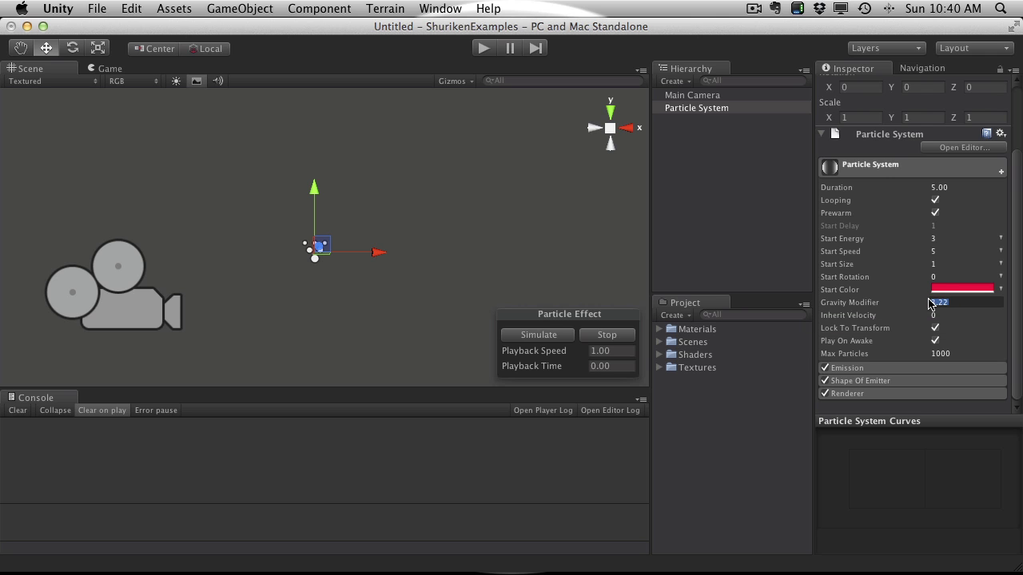
{"action": "key", "text": "Return"}
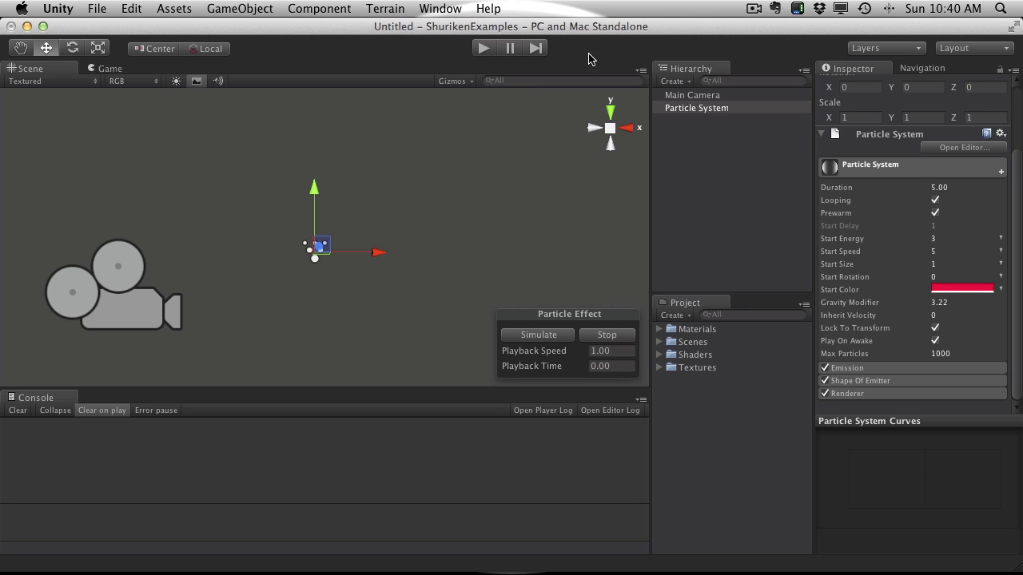
- Run play mode and lower Gravity Modifier to 2.74 while the particles fall, then stop
{"action": "left_click", "coordinate": [484, 49]}
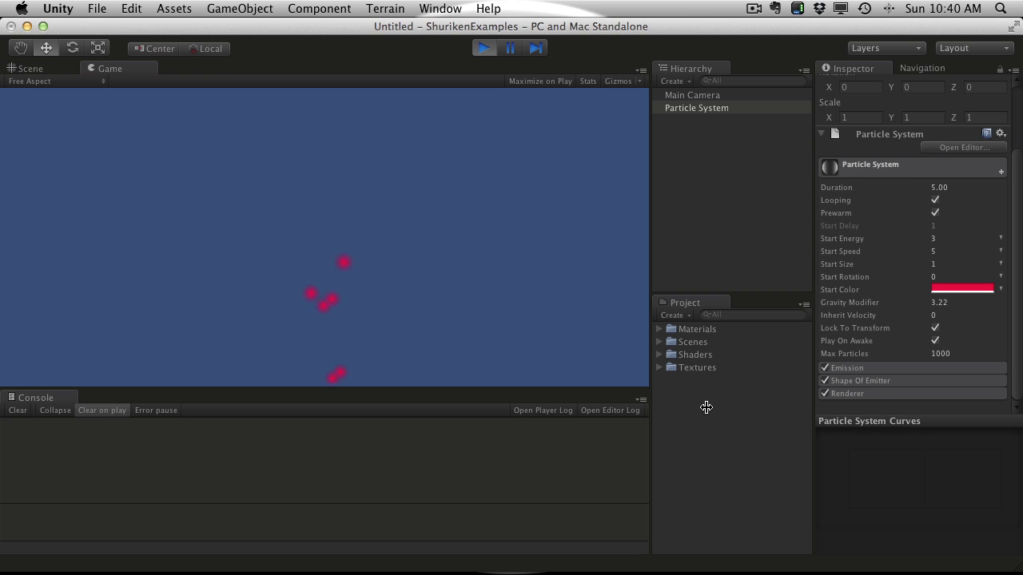
{"action": "left_click_drag", "start_coordinate": [877, 302], "coordinate": [854, 303]}
{"action": "left_click", "coordinate": [485, 49]}
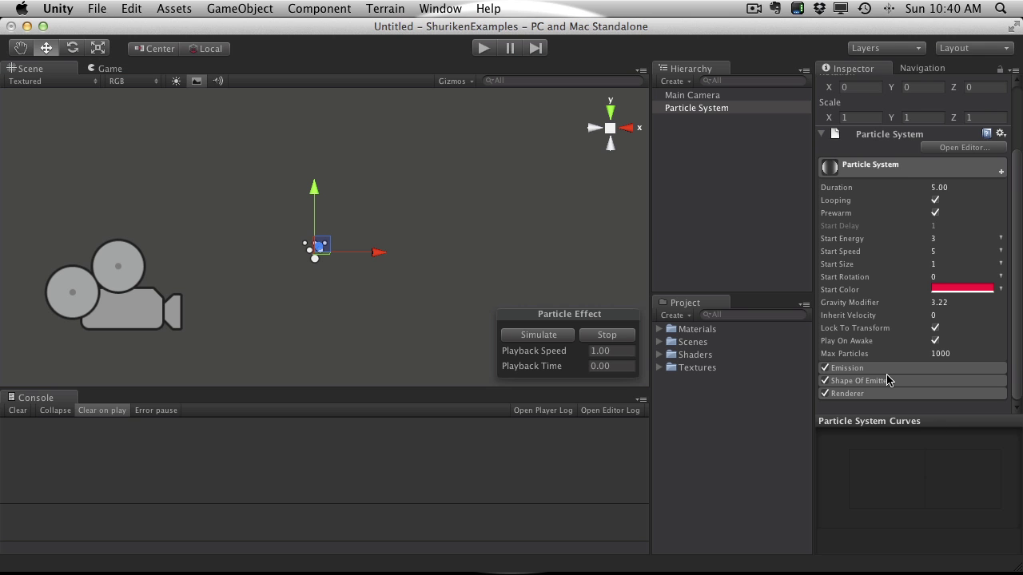
- Reset the particle system's Gravity Modifier to 1
{"action": "left_click", "coordinate": [951, 302]}
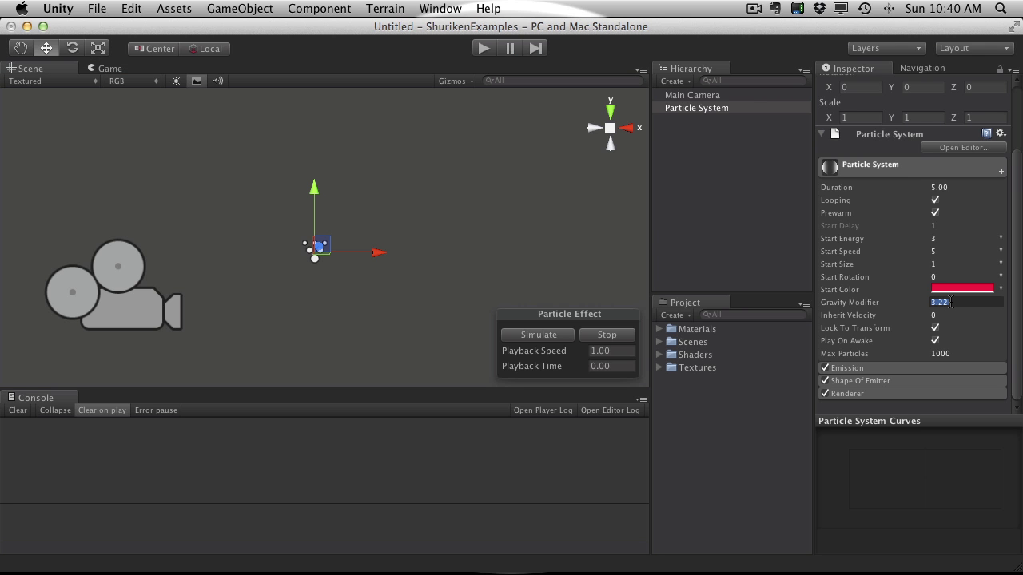
{"action": "type", "text": "1"}
{"action": "key", "text": "Return"}
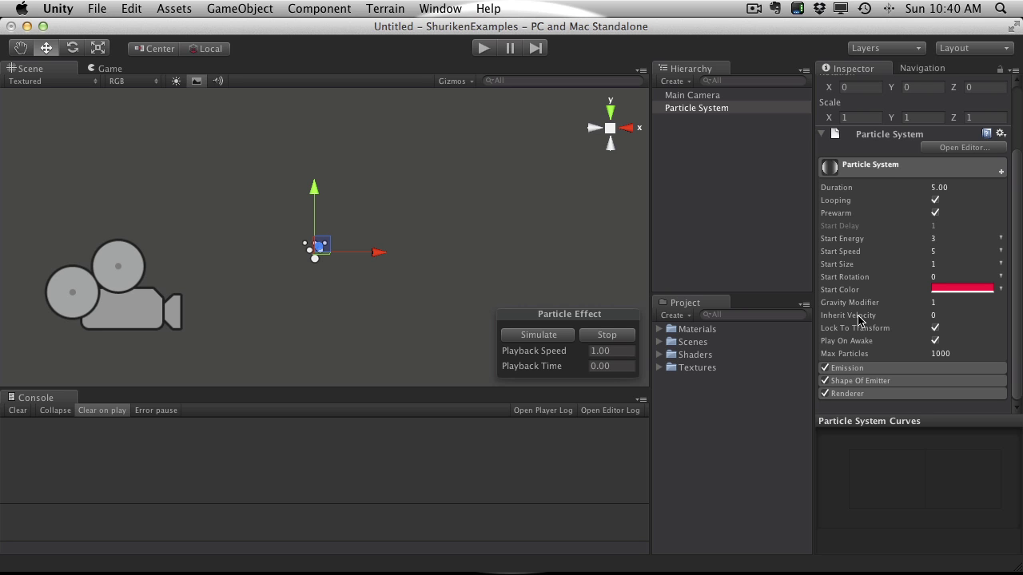
{"action": "left_click", "coordinate": [485, 48]}
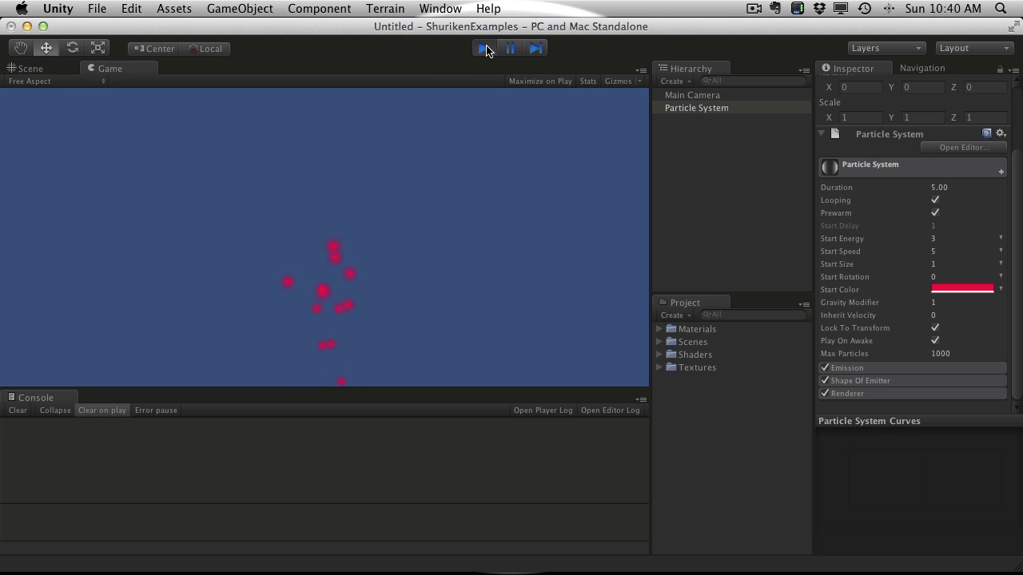
{"action": "left_click", "coordinate": [485, 48]}
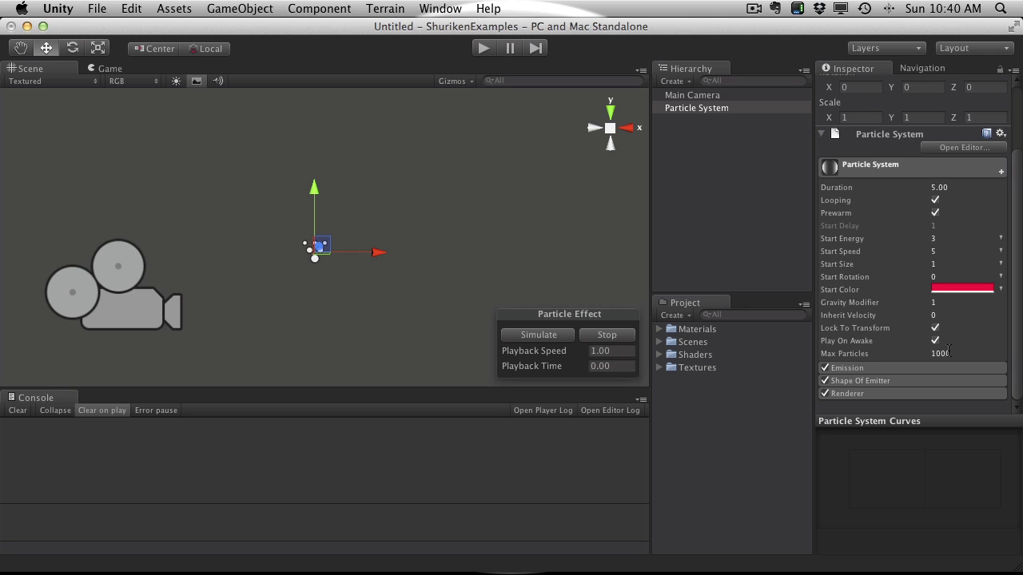
- Set Max Particles to 10000, then run the game in the Game view with Stats shown
{"action": "left_click", "coordinate": [946, 353]}
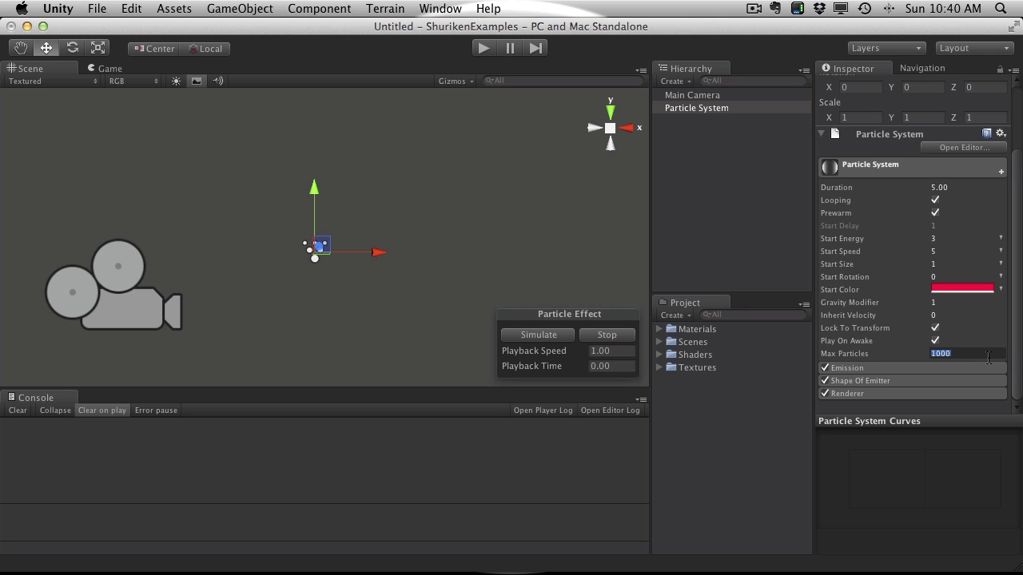
{"action": "key", "text": "Return"}
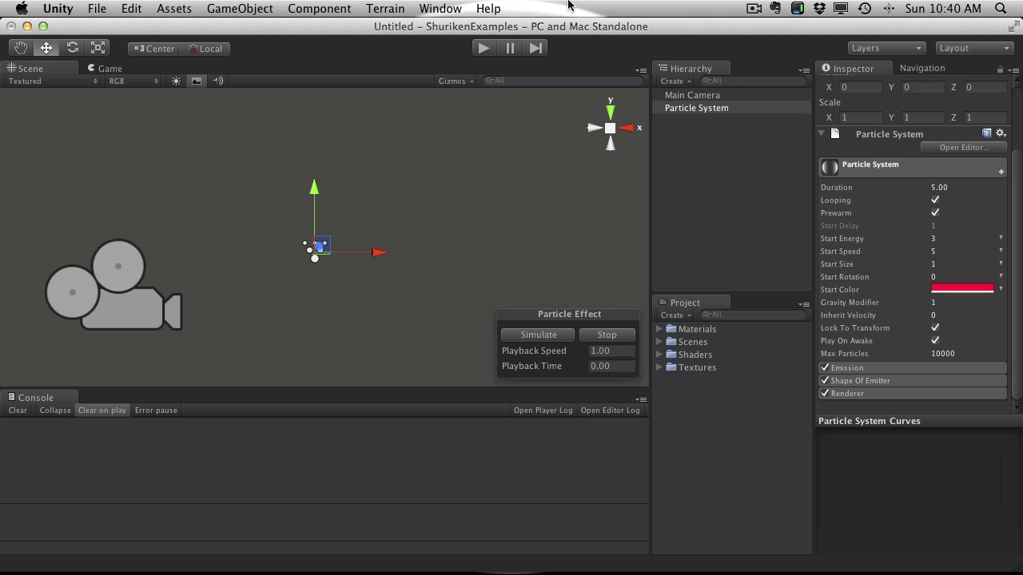
{"action": "left_click", "coordinate": [112, 69]}
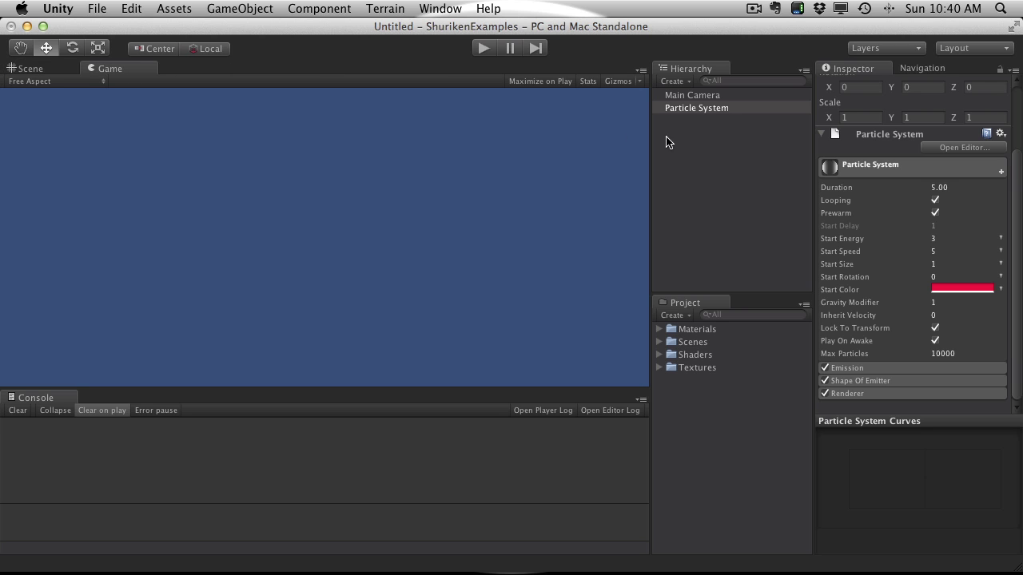
{"action": "left_click", "coordinate": [588, 81]}
{"action": "left_click", "coordinate": [483, 48]}
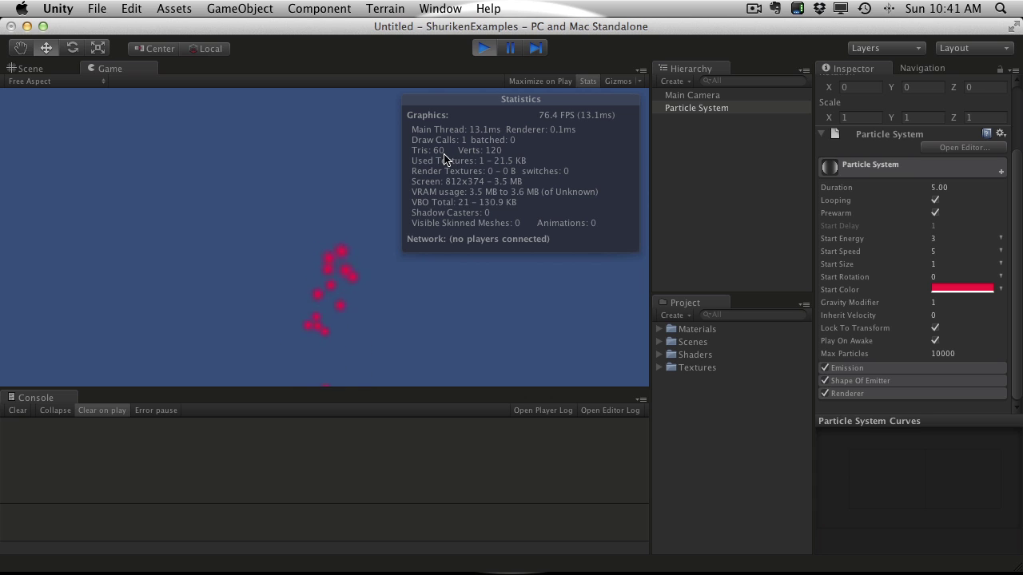
- Stop play mode and expand the Emission module in the Inspector
{"action": "left_click", "coordinate": [483, 48]}
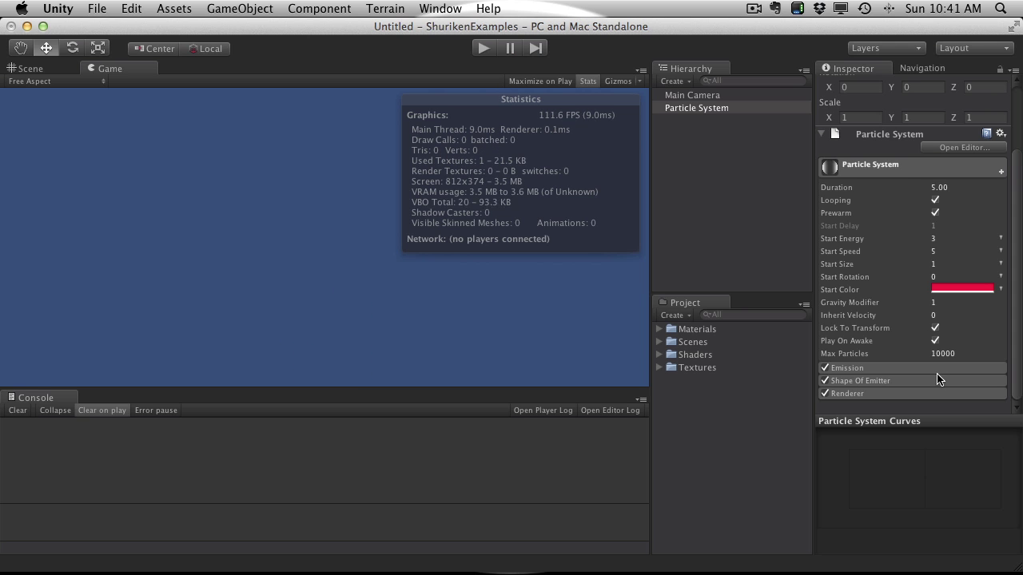
{"action": "left_click", "coordinate": [889, 368]}
{"action": "scroll", "coordinate": [914, 364], "scroll_direction": "down", "scroll_amount": 3}
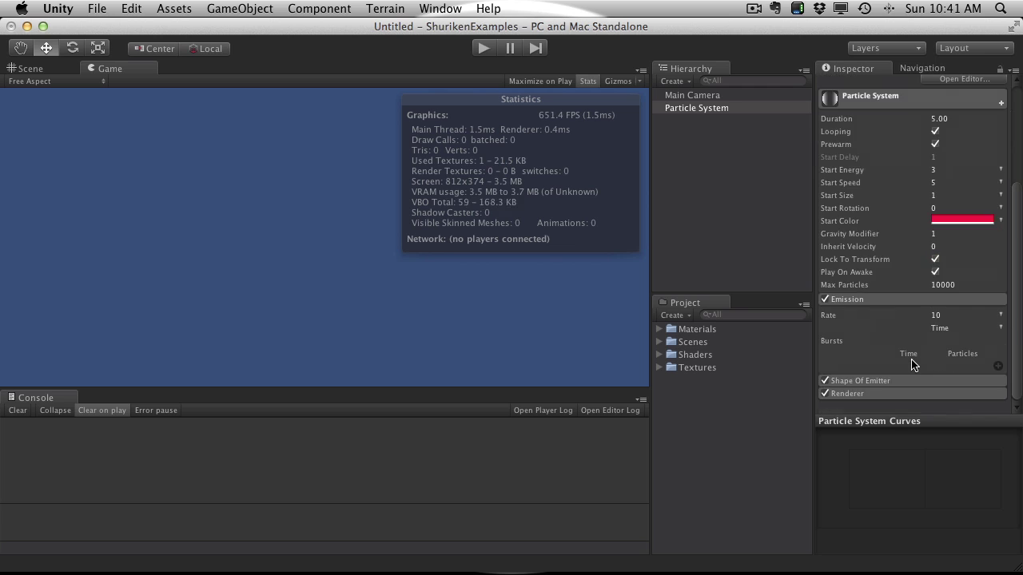
{"action": "scroll", "coordinate": [914, 364], "scroll_direction": "up", "scroll_amount": 5}
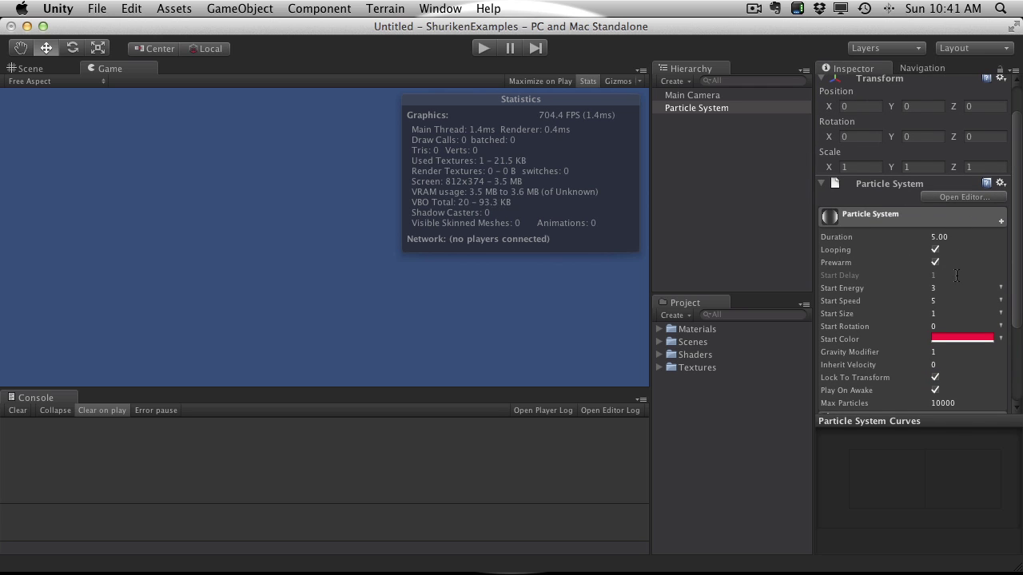
{"action": "scroll", "coordinate": [957, 274], "scroll_direction": "down", "scroll_amount": 4}
{"action": "scroll", "coordinate": [963, 268], "scroll_direction": "up", "scroll_amount": 2}
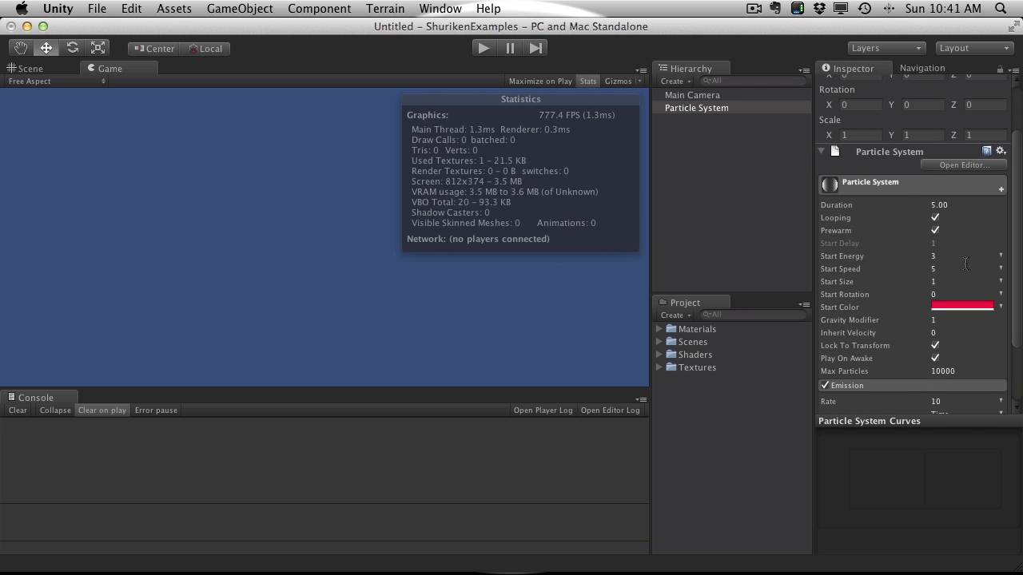
- Browse the Add Module list of particle modules and close it without adding any
{"action": "left_click", "coordinate": [1002, 191]}
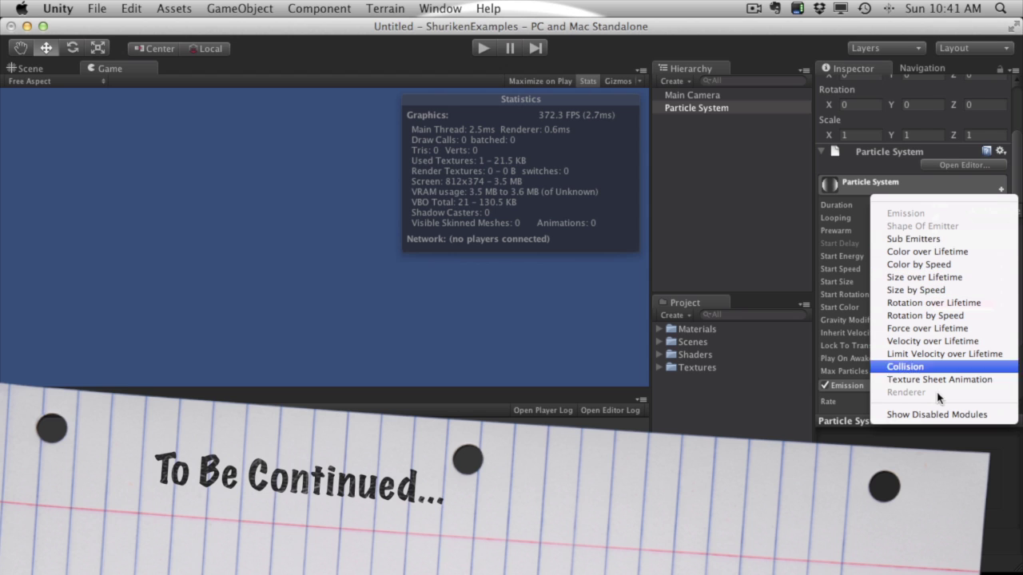
{"action": "left_click", "coordinate": [959, 193]}
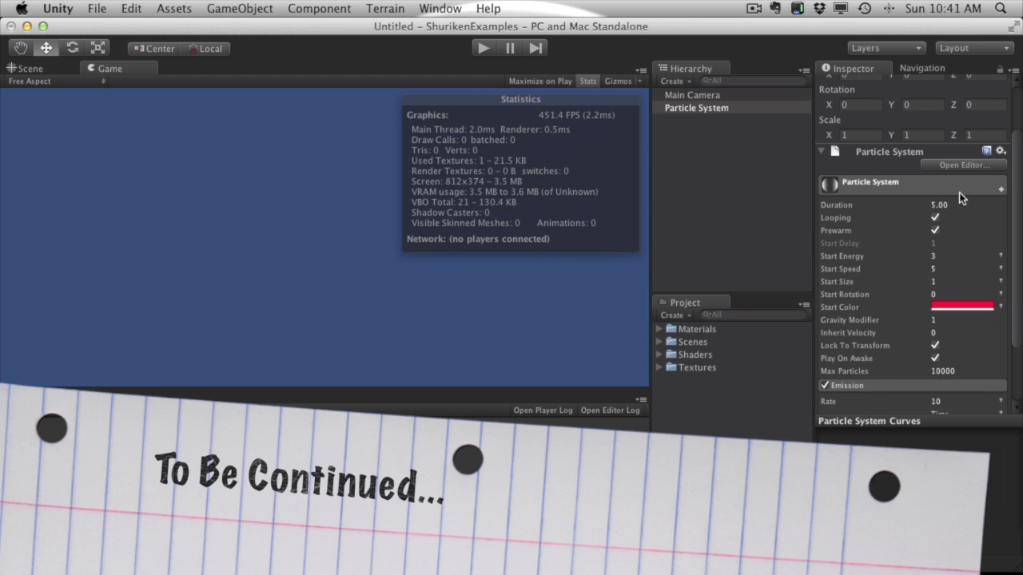
{"action": "left_click", "coordinate": [959, 189]}
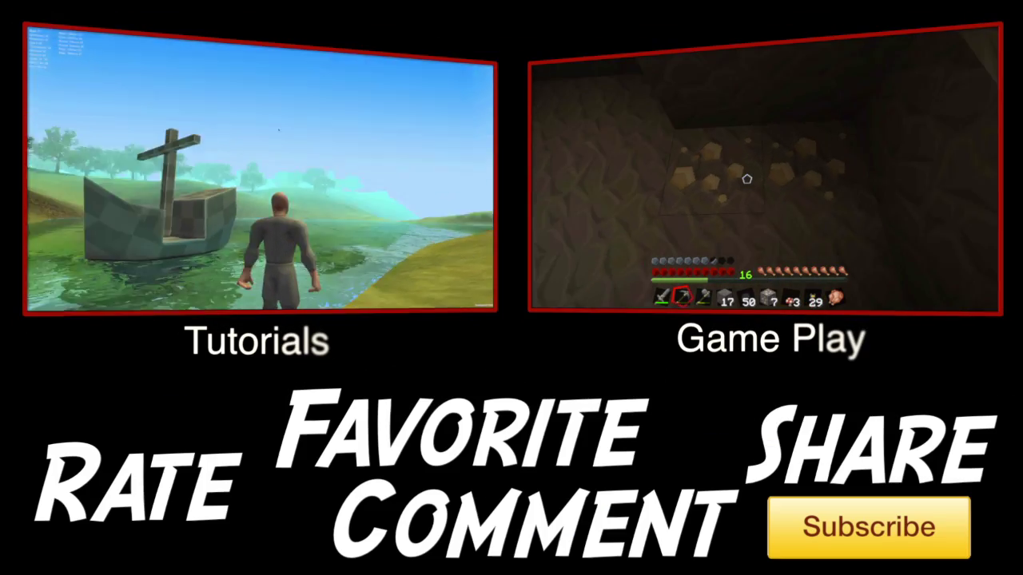